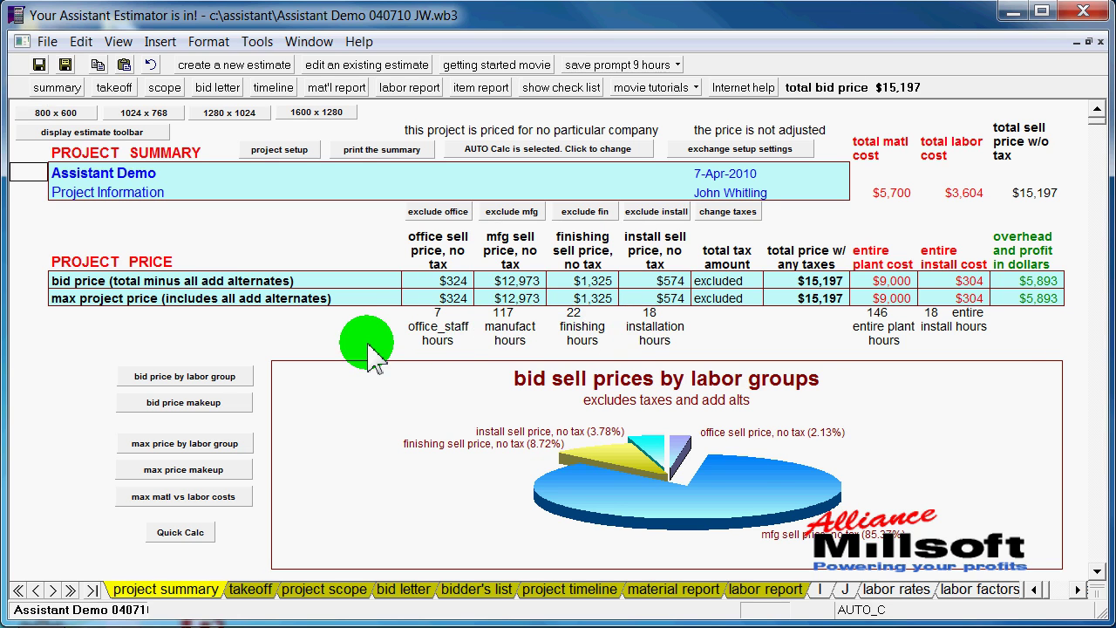
# Review the project alternates in the project summary and chart the bid price makeup
pyautogui.scroll(-3, 372, 357)
pyautogui.moveTo(163, 439)
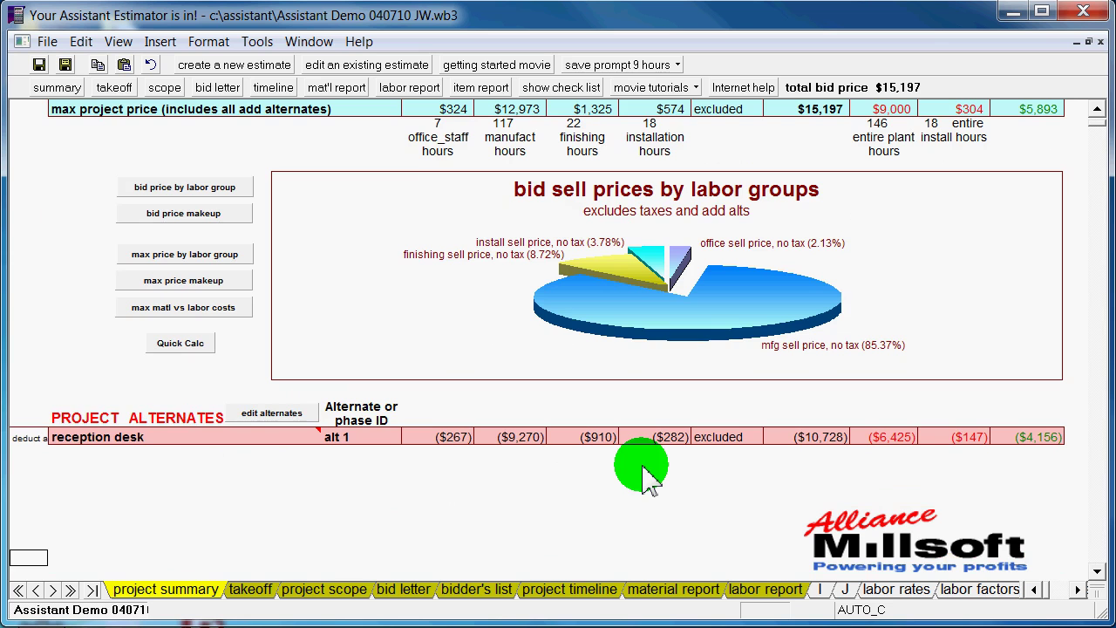
pyautogui.scroll(3, 643, 478)
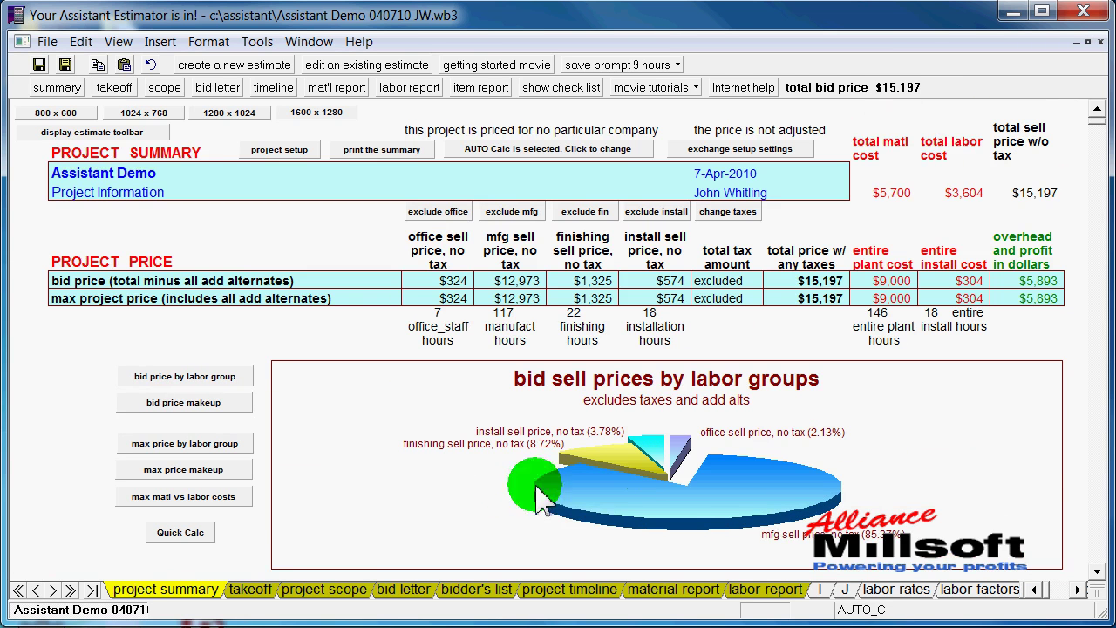
pyautogui.click(222, 404)
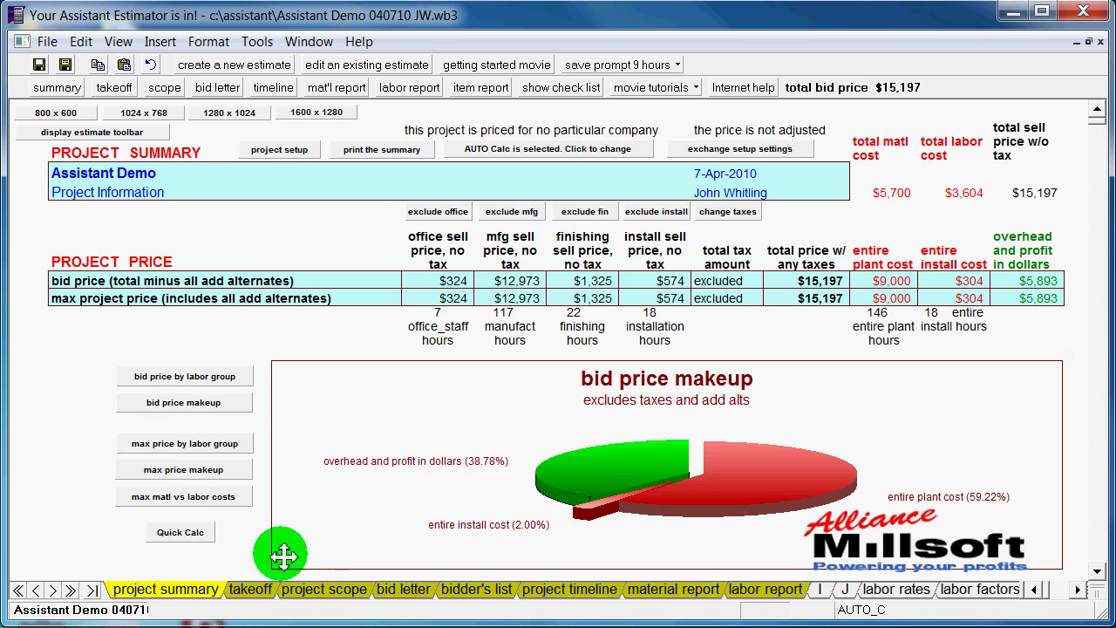
# Run a new project scope for the estimate without item prices
pyautogui.click(335, 589)
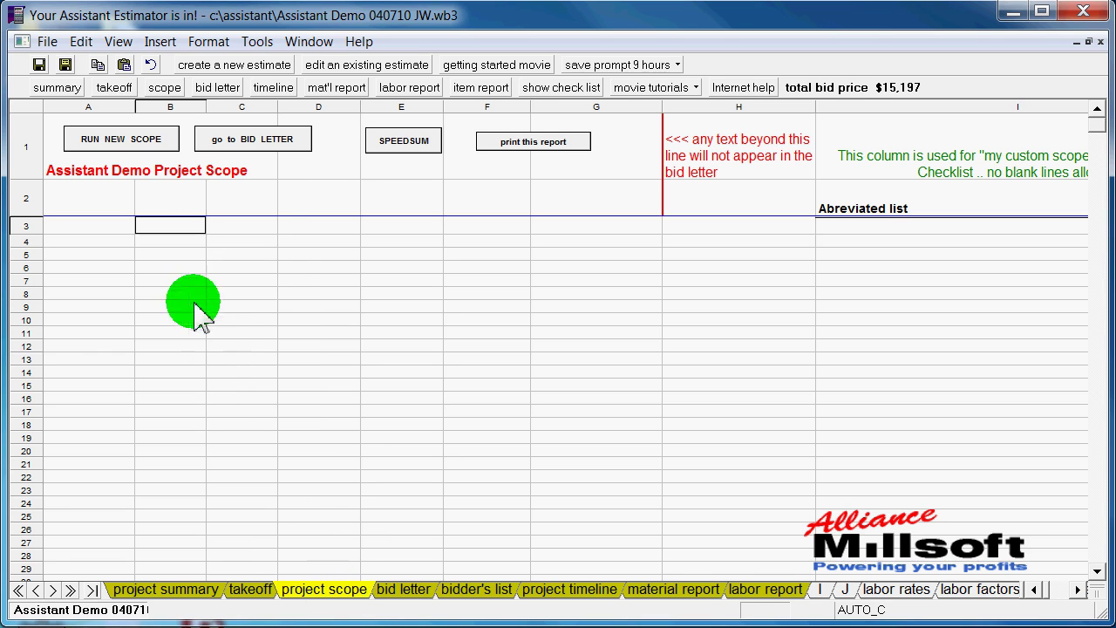
pyautogui.click(131, 144)
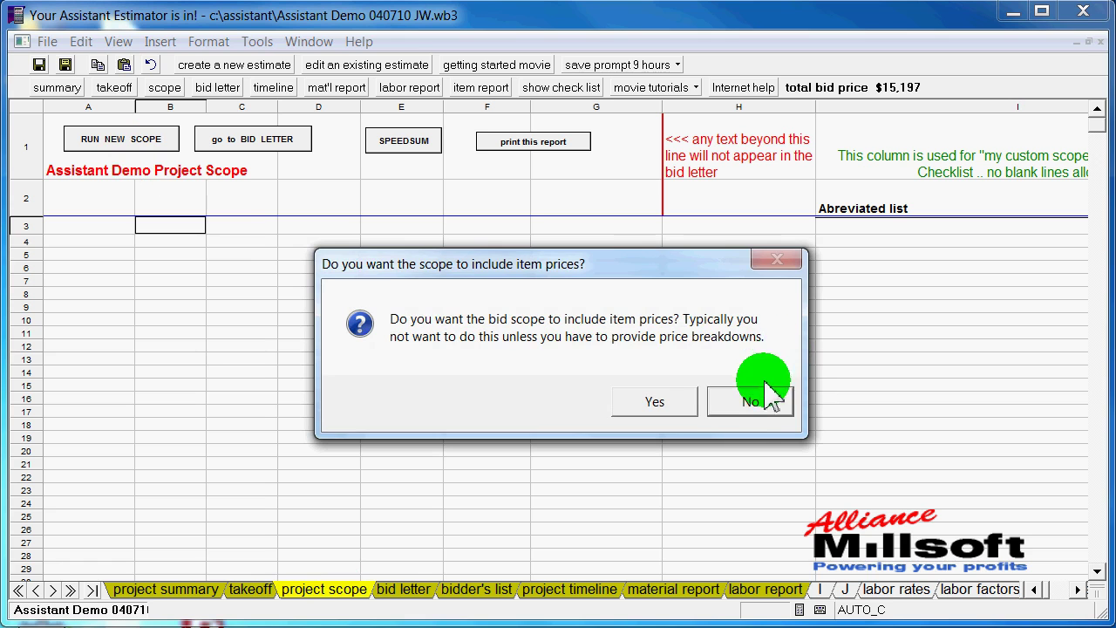
pyautogui.click(760, 414)
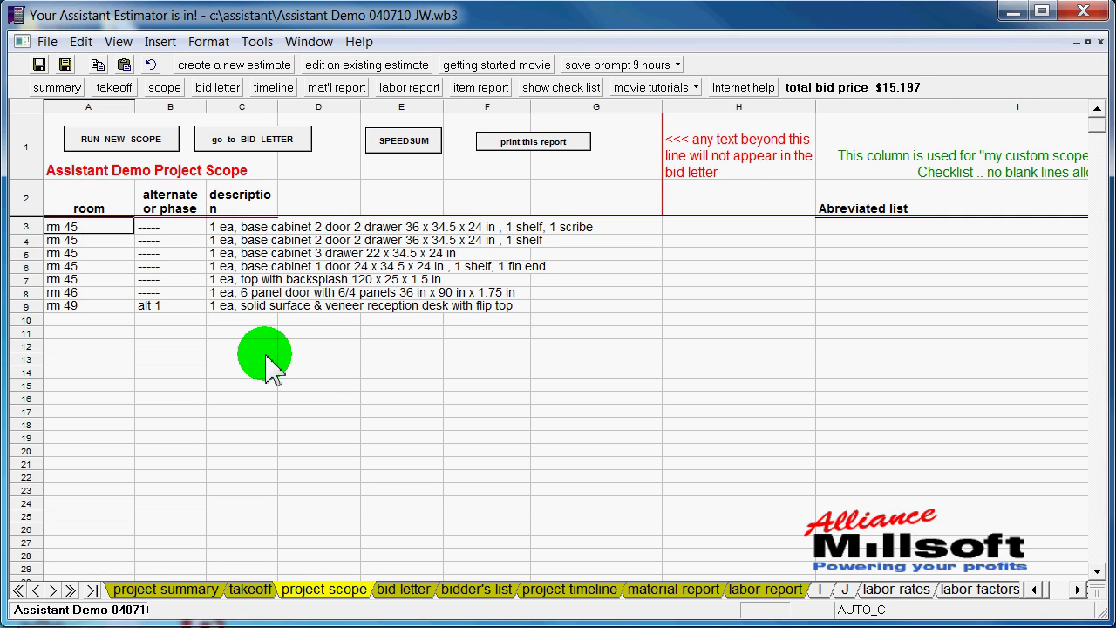
# Show the bid checklist and mark "read specifications" and "checked adds and alts" as done
pyautogui.click(555, 90)
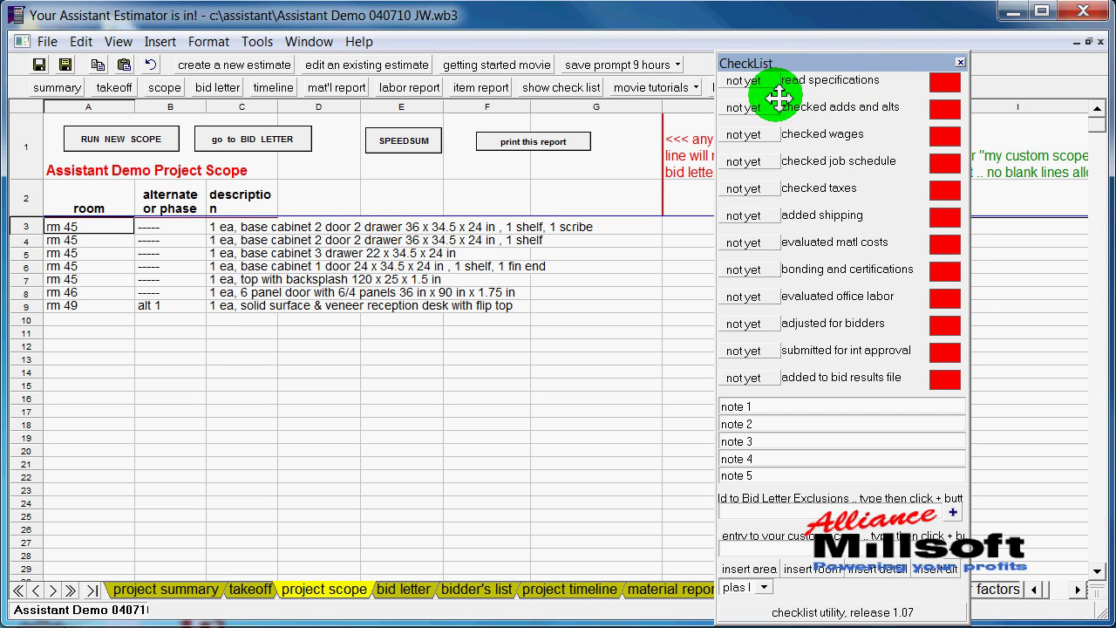
pyautogui.click(752, 82)
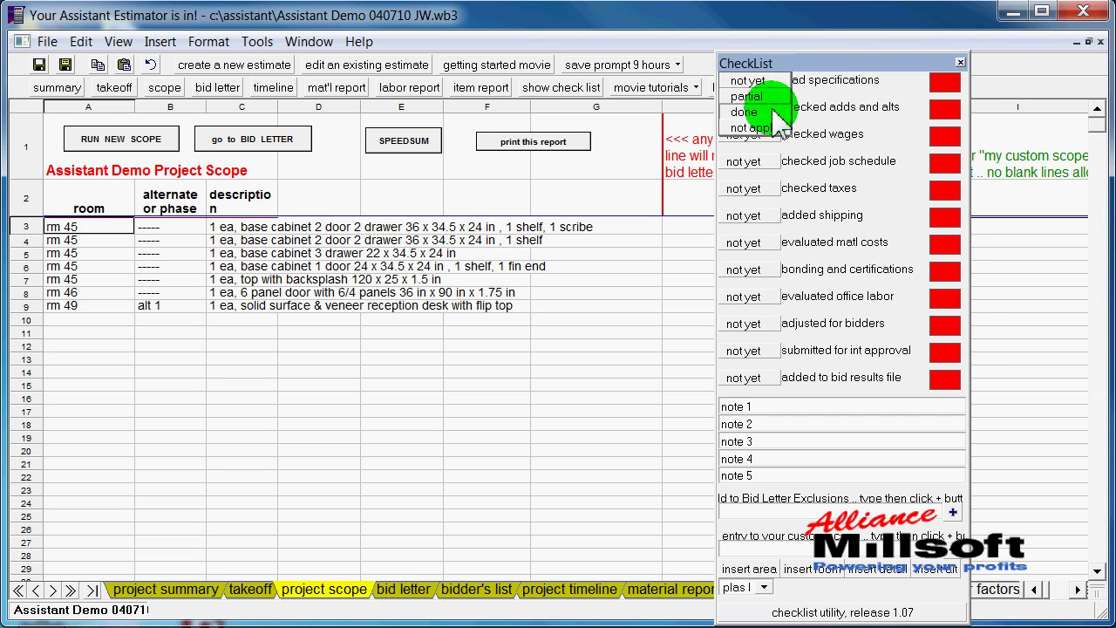
pyautogui.click(773, 112)
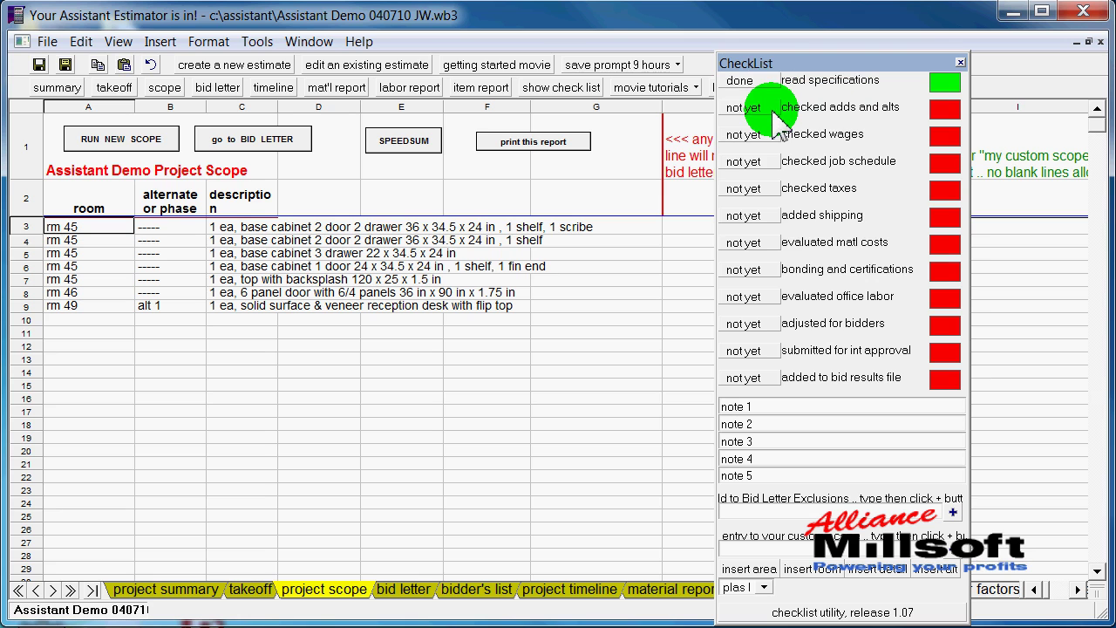
pyautogui.click(772, 109)
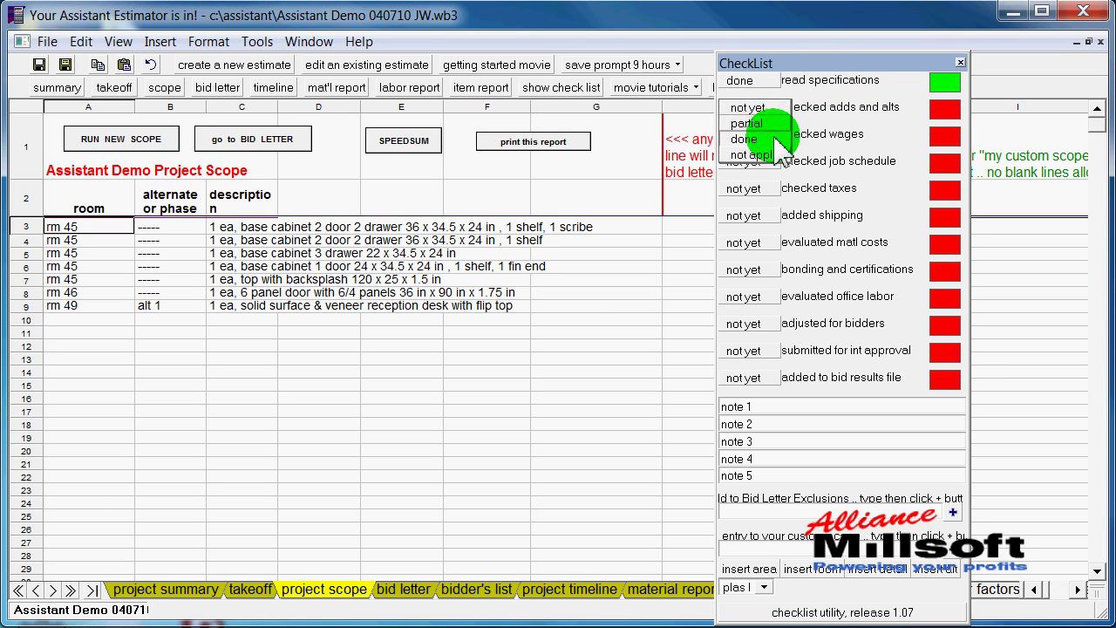
pyautogui.click(774, 137)
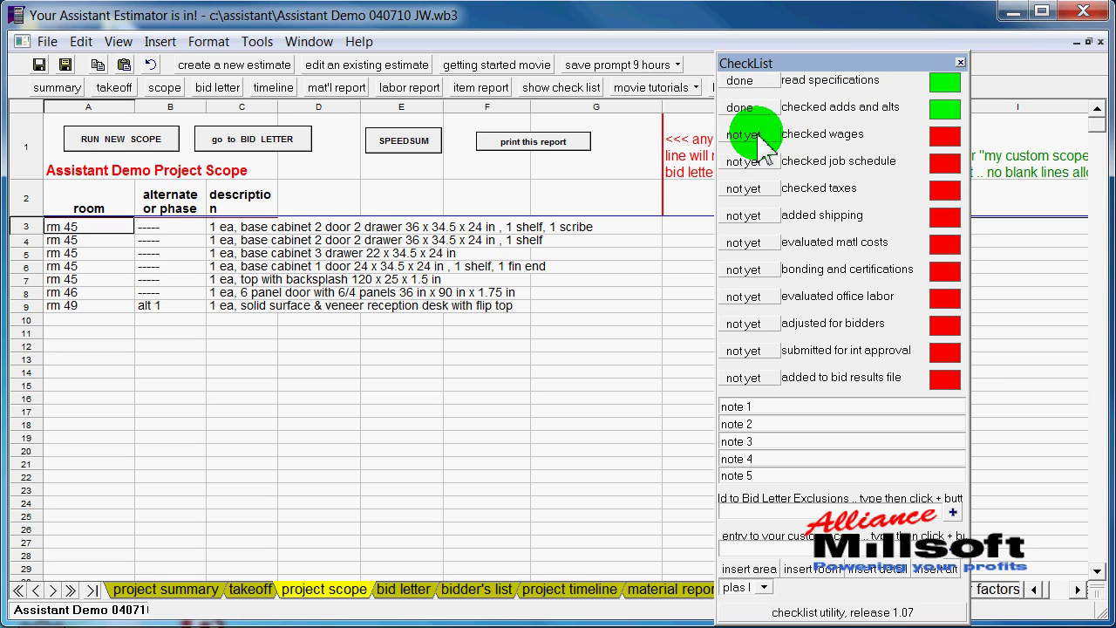
# Mark "checked wages" and "checked job schedule" as not applicable in the checklist
pyautogui.click(764, 148)
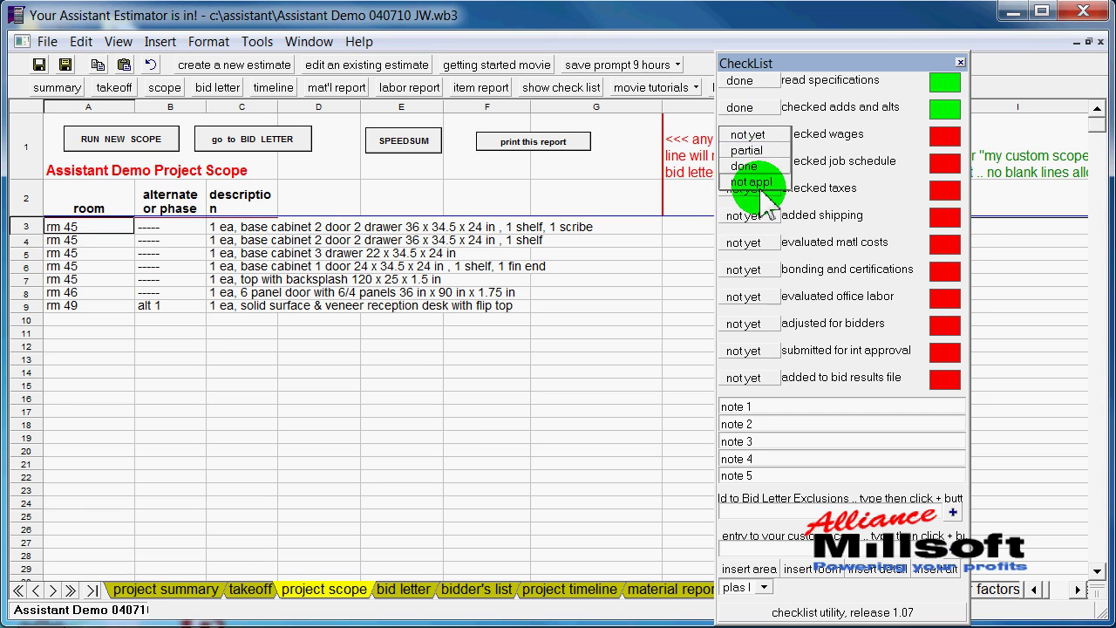
pyautogui.click(763, 181)
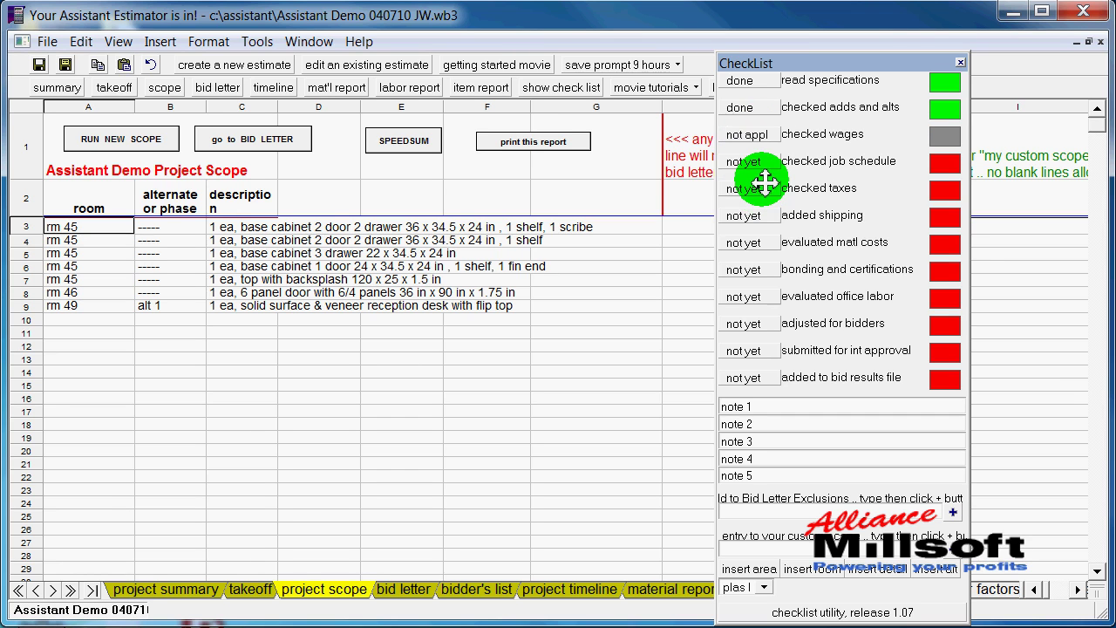
pyautogui.click(759, 162)
pyautogui.click(759, 209)
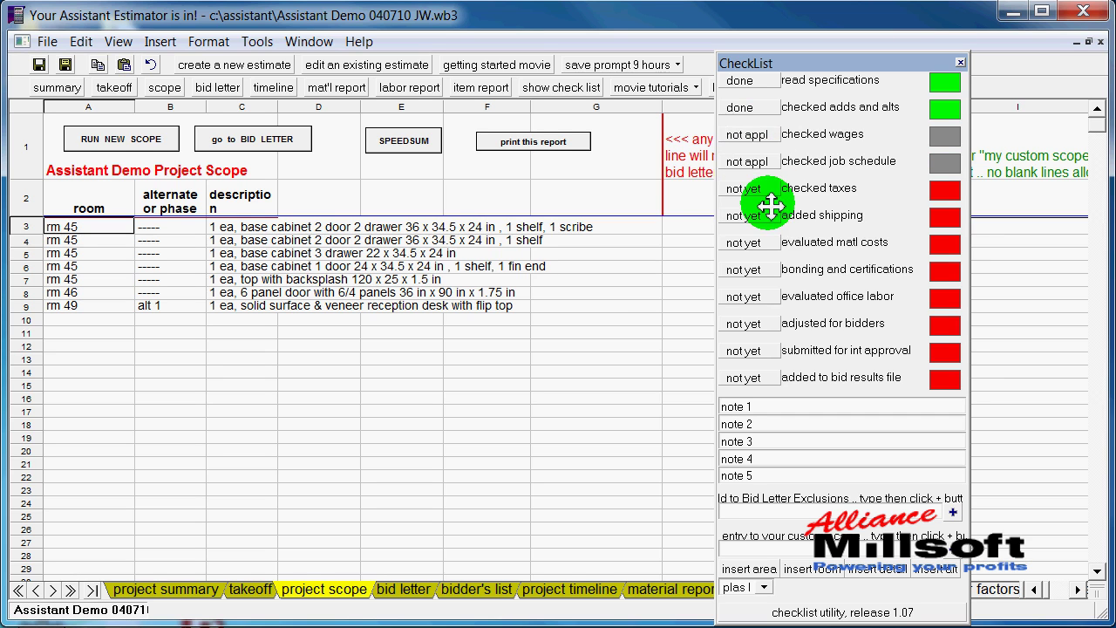
# Mark "checked taxes" and "added shipping" as done in the checklist
pyautogui.click(771, 186)
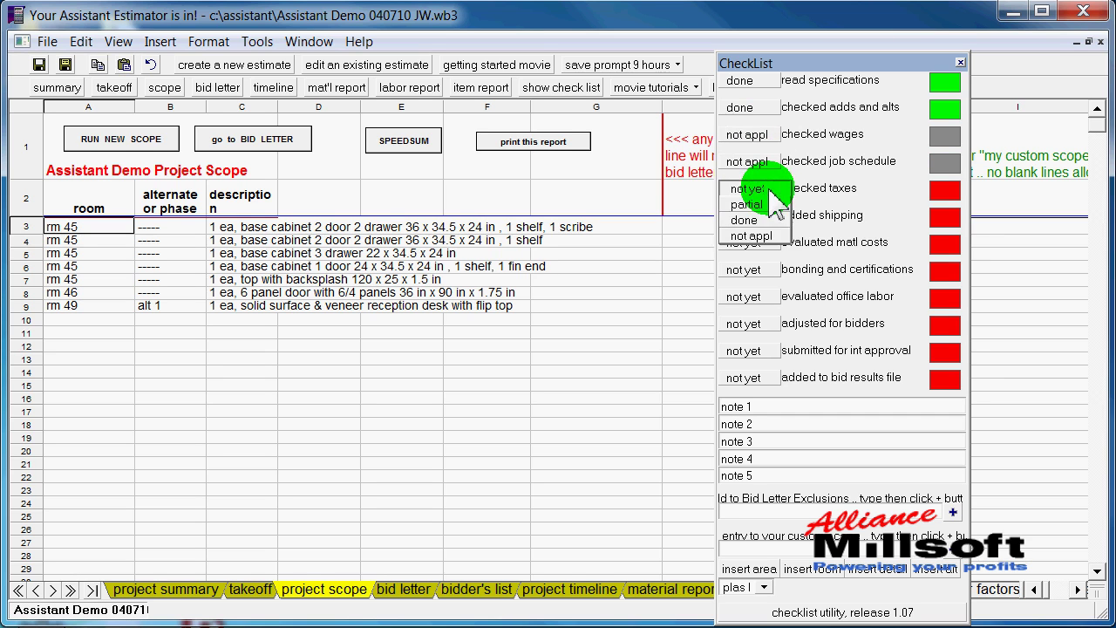
pyautogui.click(764, 220)
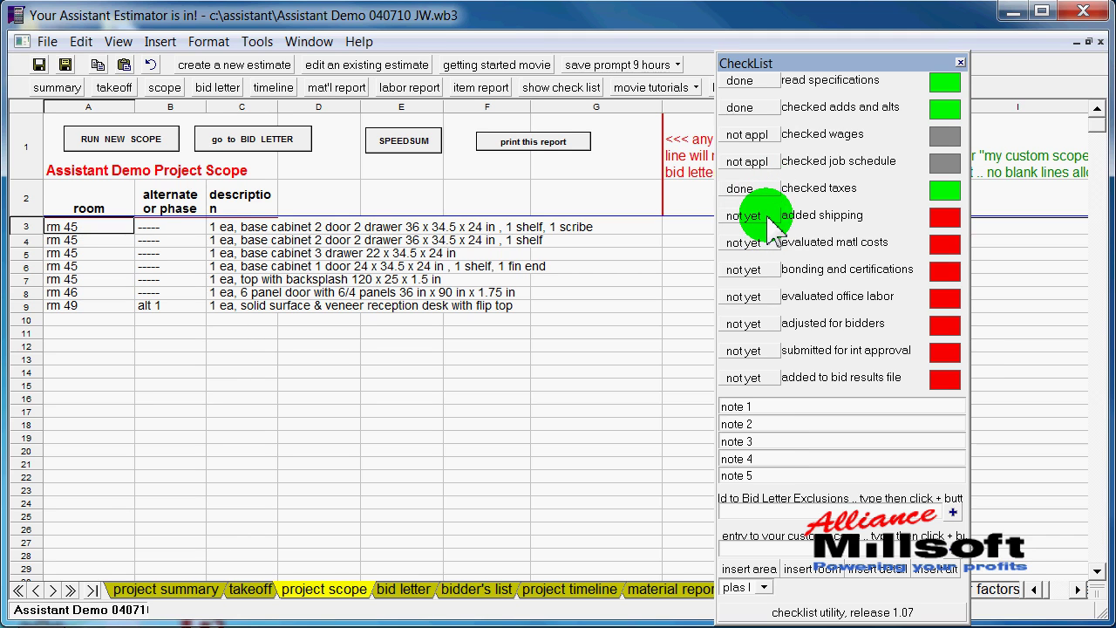
pyautogui.click(771, 225)
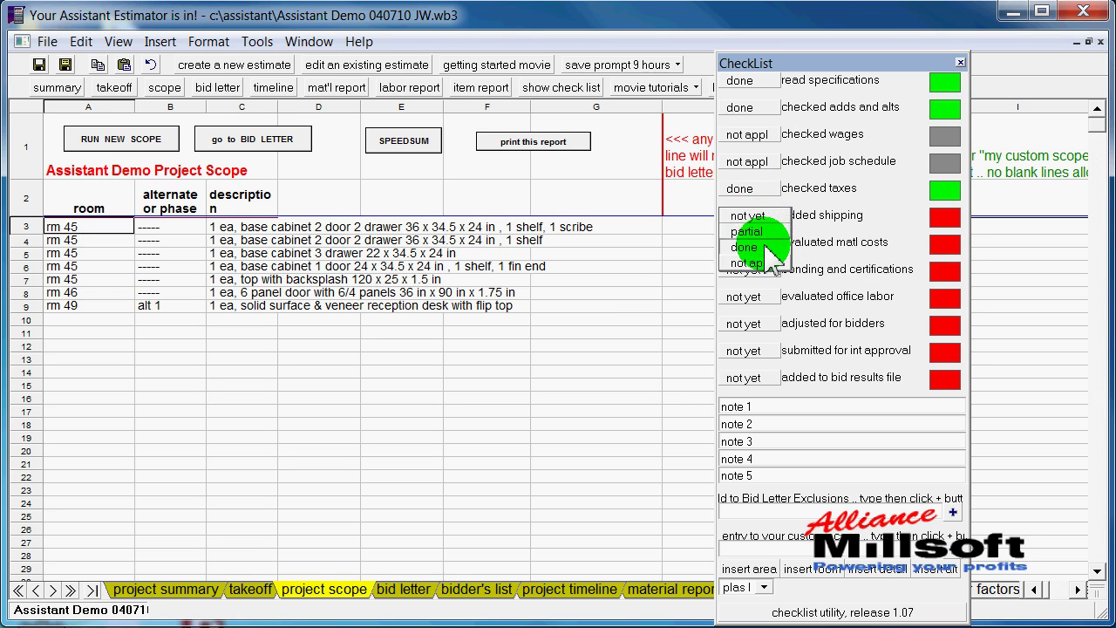
pyautogui.click(771, 249)
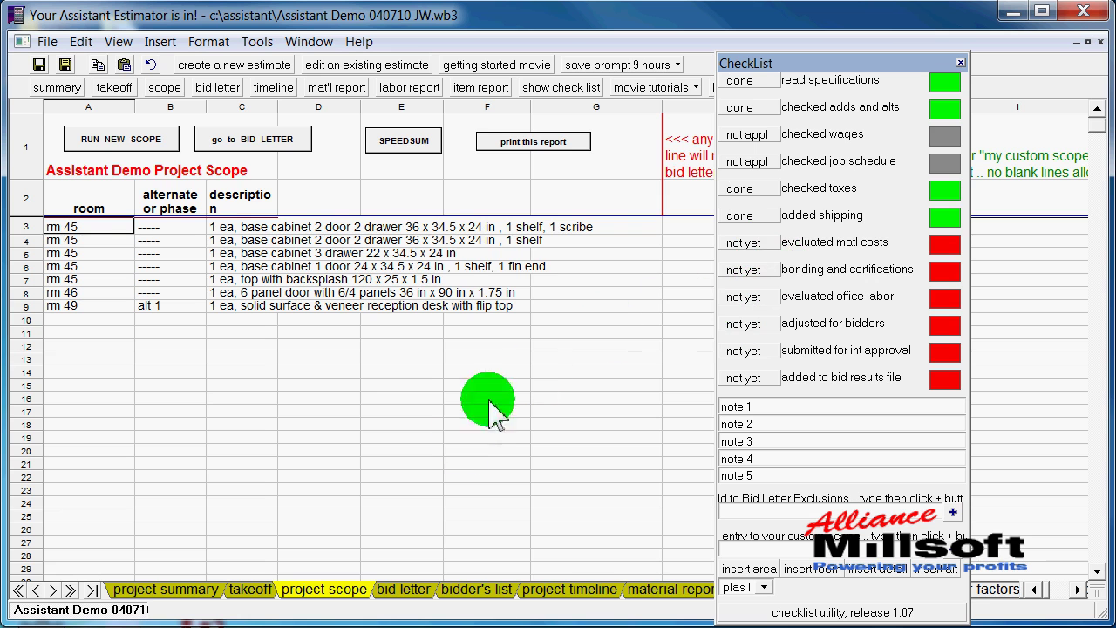
# Run the shorter material report that lists only the unique materials, and close the checklist
pyautogui.click(646, 588)
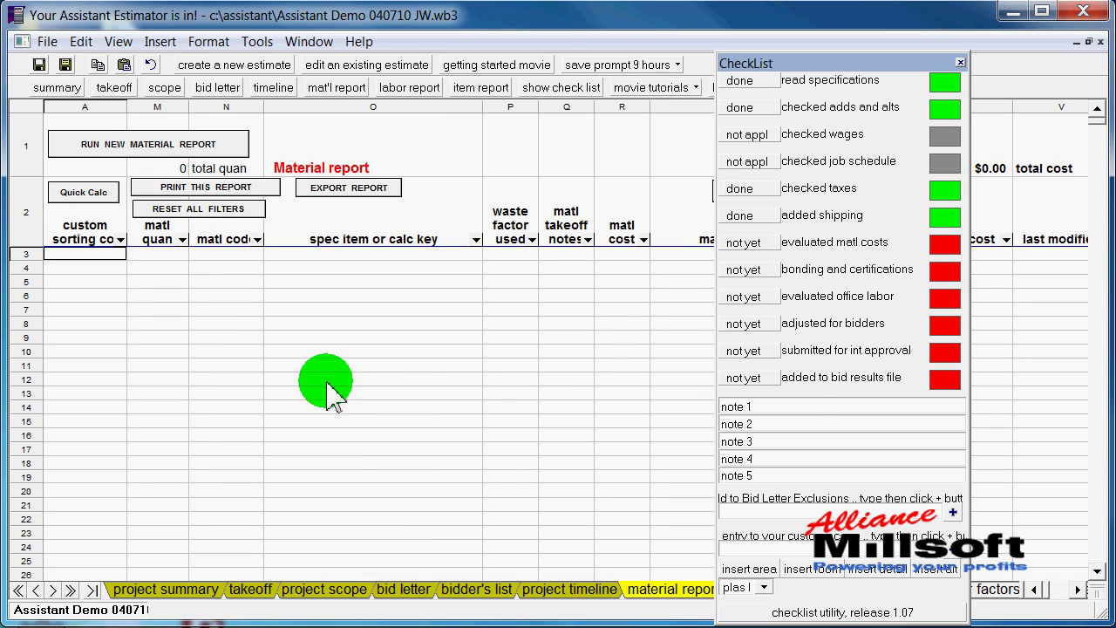
pyautogui.click(157, 147)
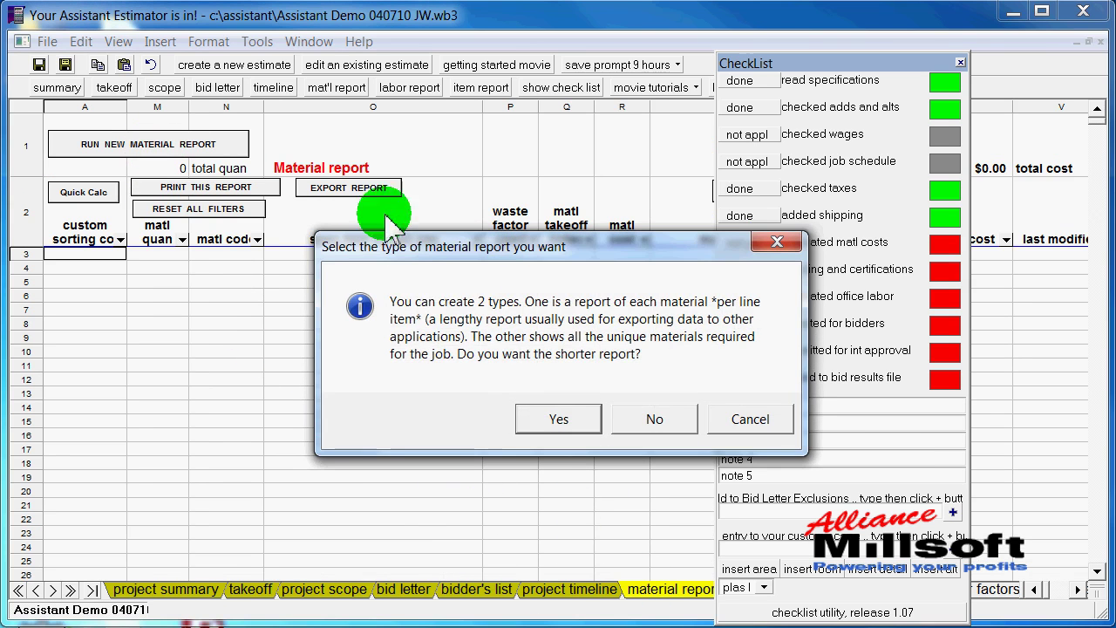
pyautogui.click(563, 422)
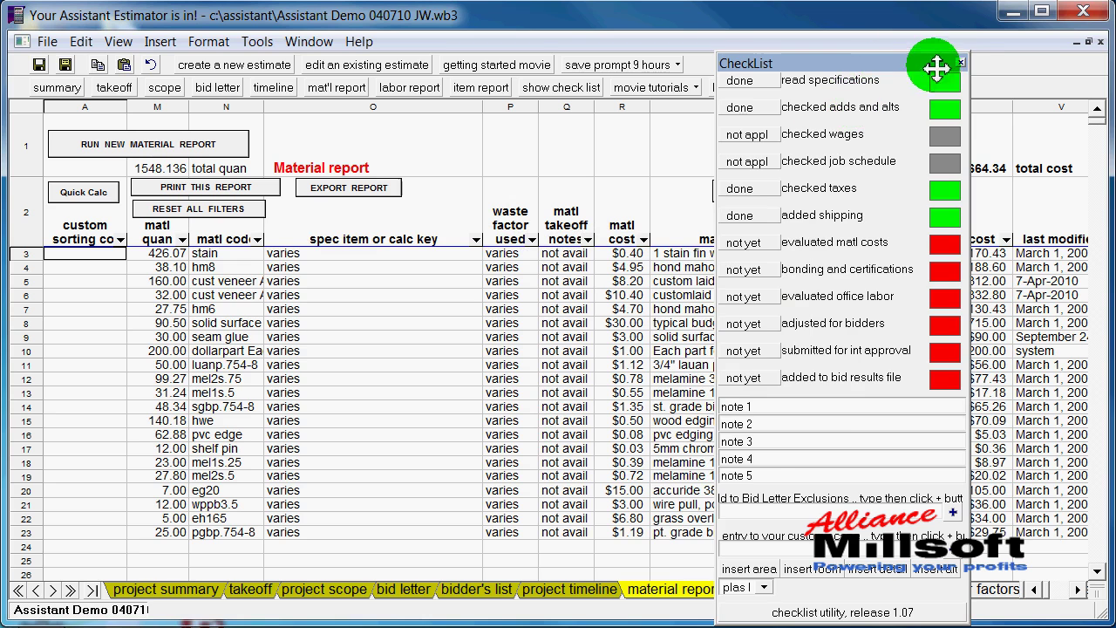
pyautogui.click(960, 61)
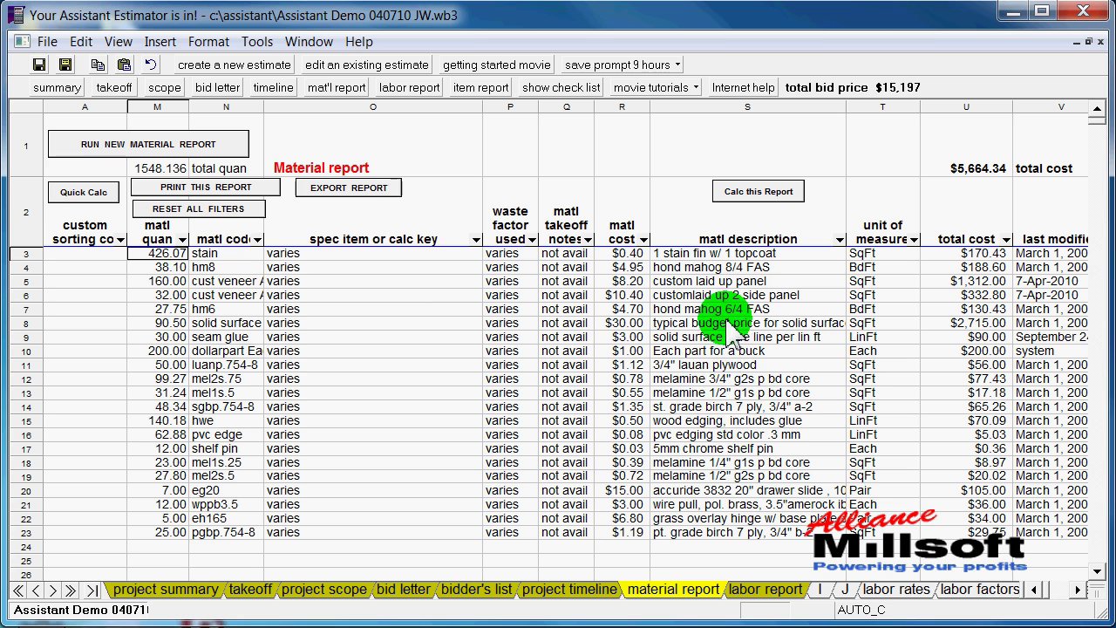
# Sort the material report by total cost in descending order (Z-A) and review the material unit costs
pyautogui.click(1006, 239)
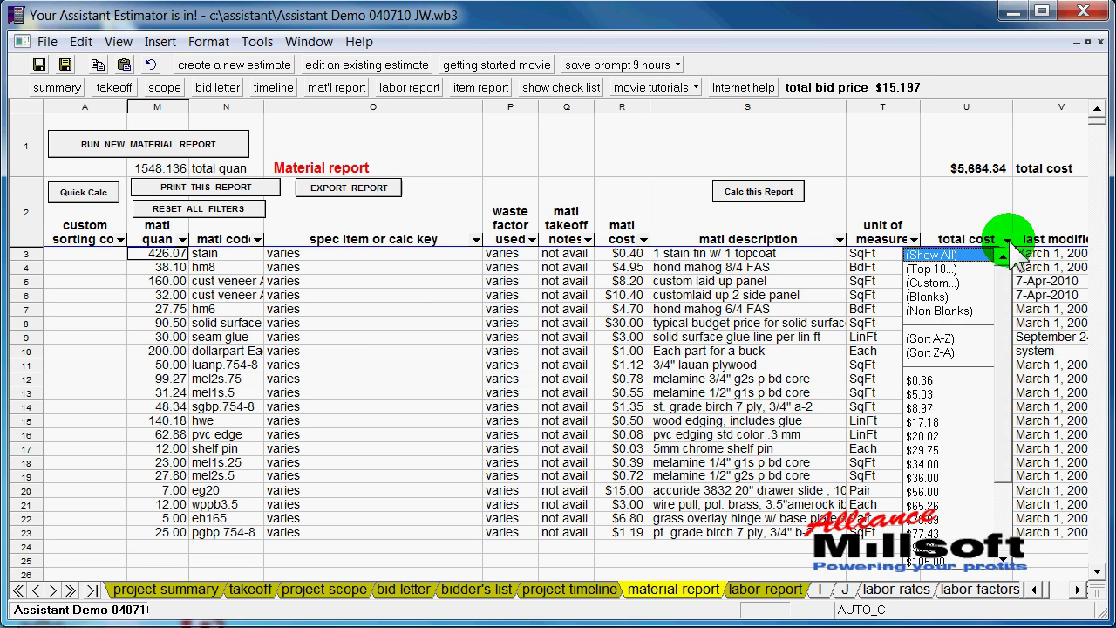
pyautogui.click(937, 352)
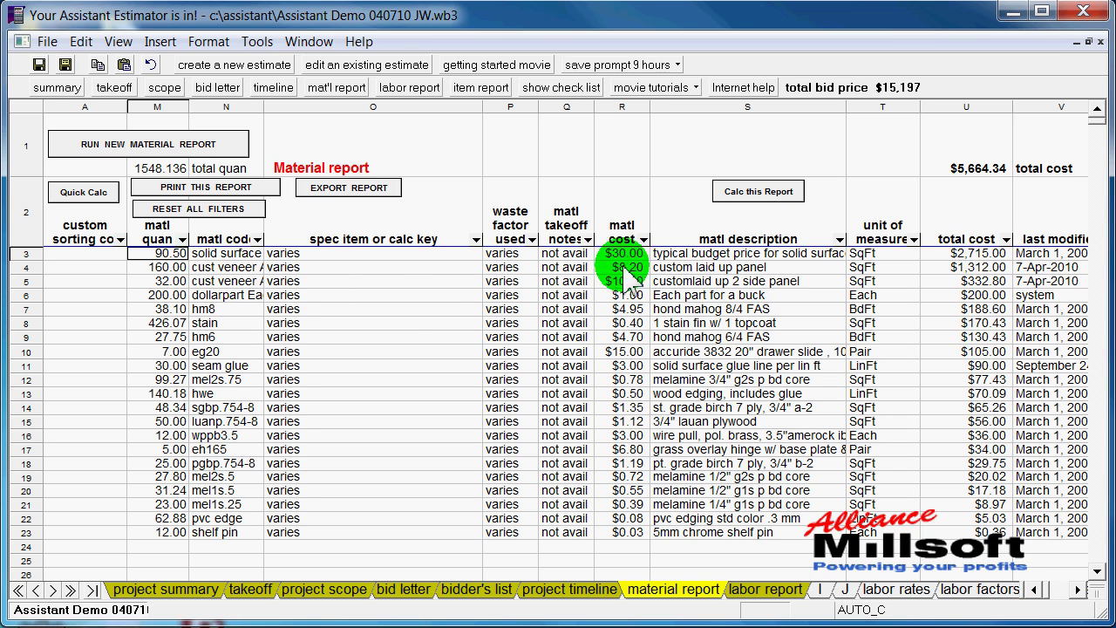
pyautogui.moveTo(632, 272); pyautogui.dragTo(633, 380)
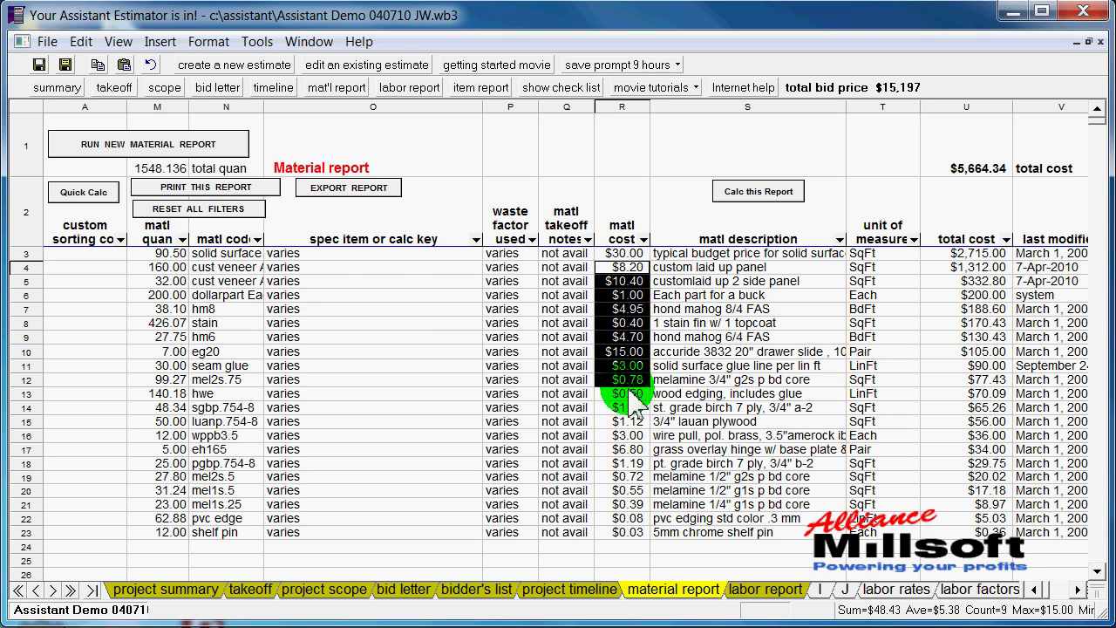
pyautogui.click(622, 422)
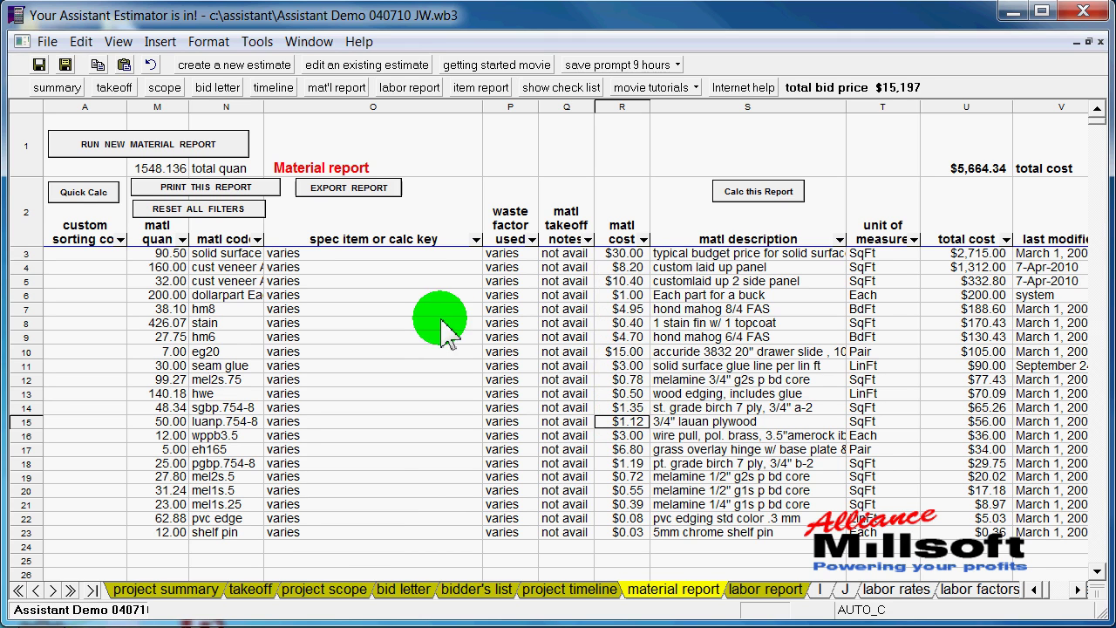
# Return to the project scope, mark "evaluated matl costs" as done in the checklist, and close it
pyautogui.click(340, 605)
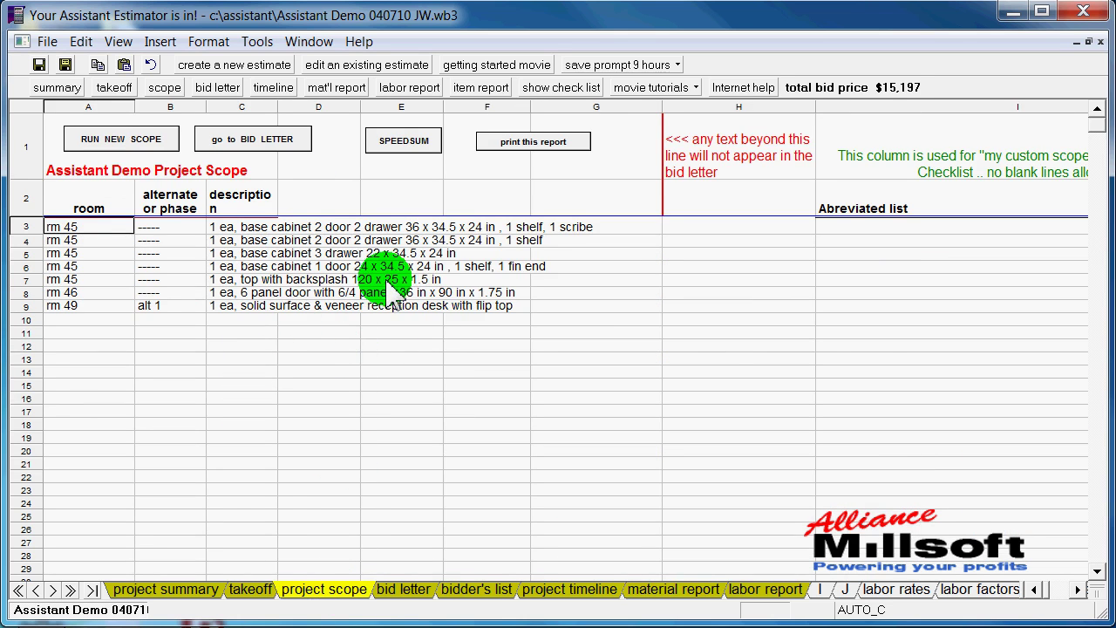
pyautogui.click(565, 89)
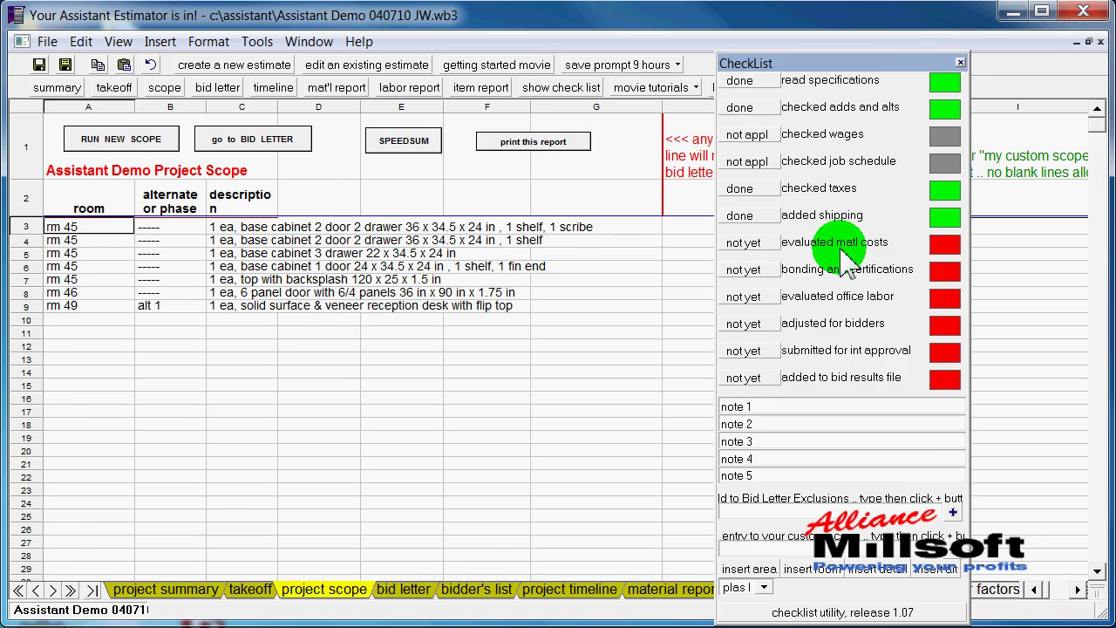
pyautogui.click(751, 243)
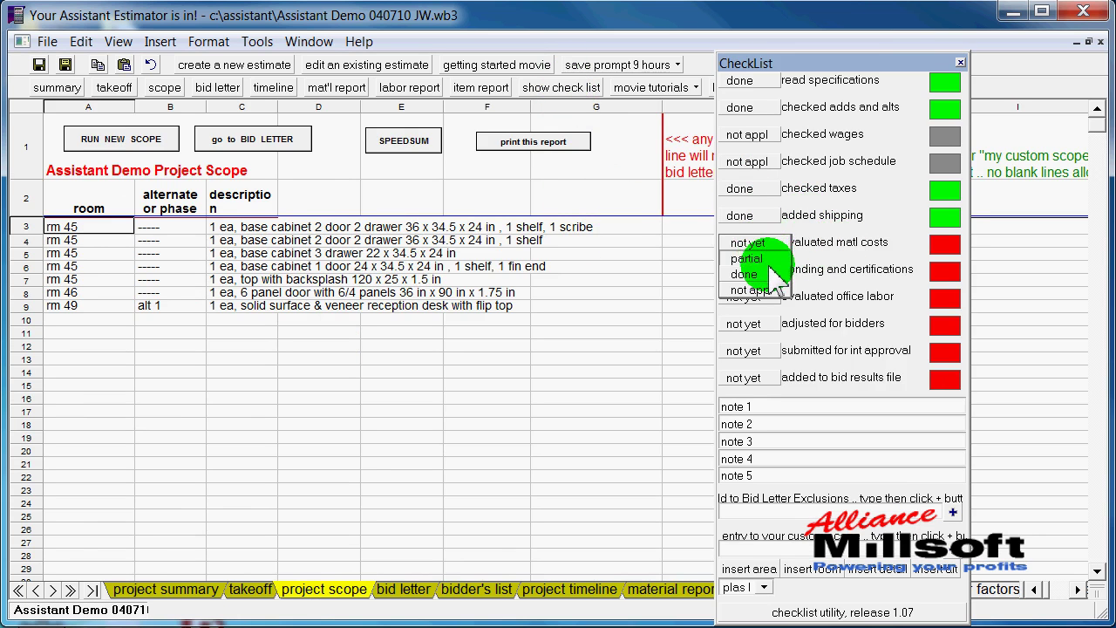
pyautogui.click(771, 272)
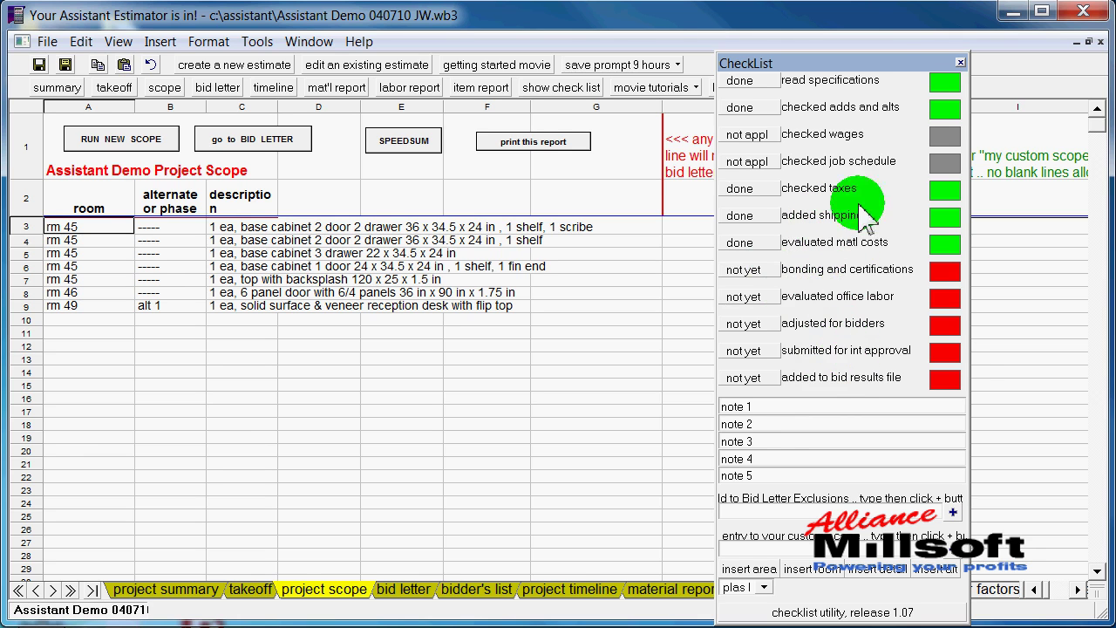
pyautogui.click(960, 66)
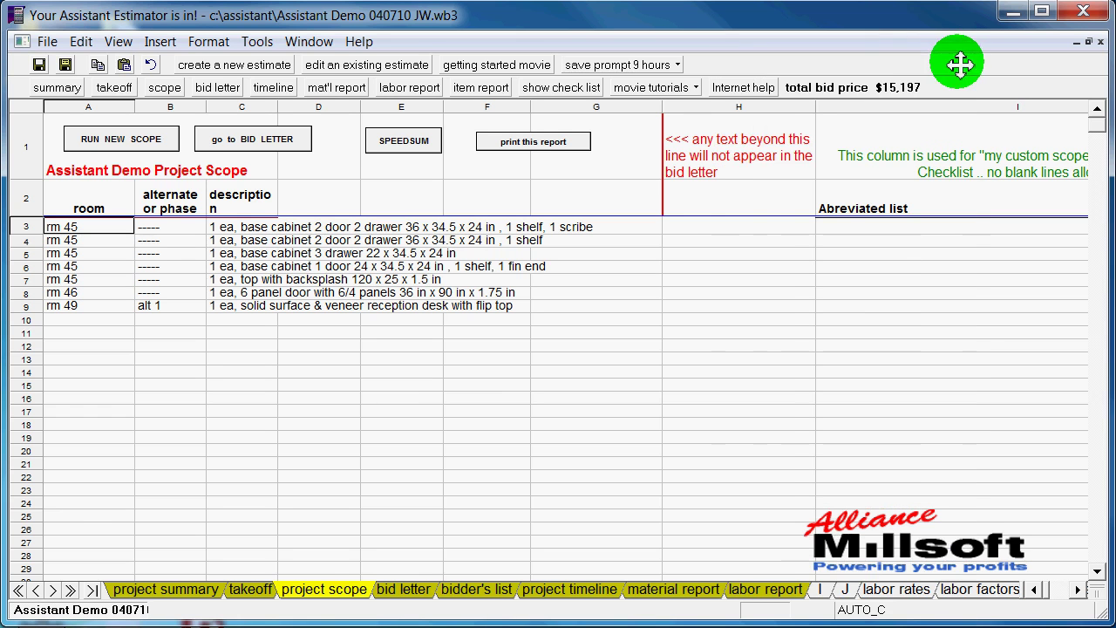
# From the bid letter, add the Anderson Construction Services contact to the bidders, keeping the contact selection available for more entries
pyautogui.click(401, 595)
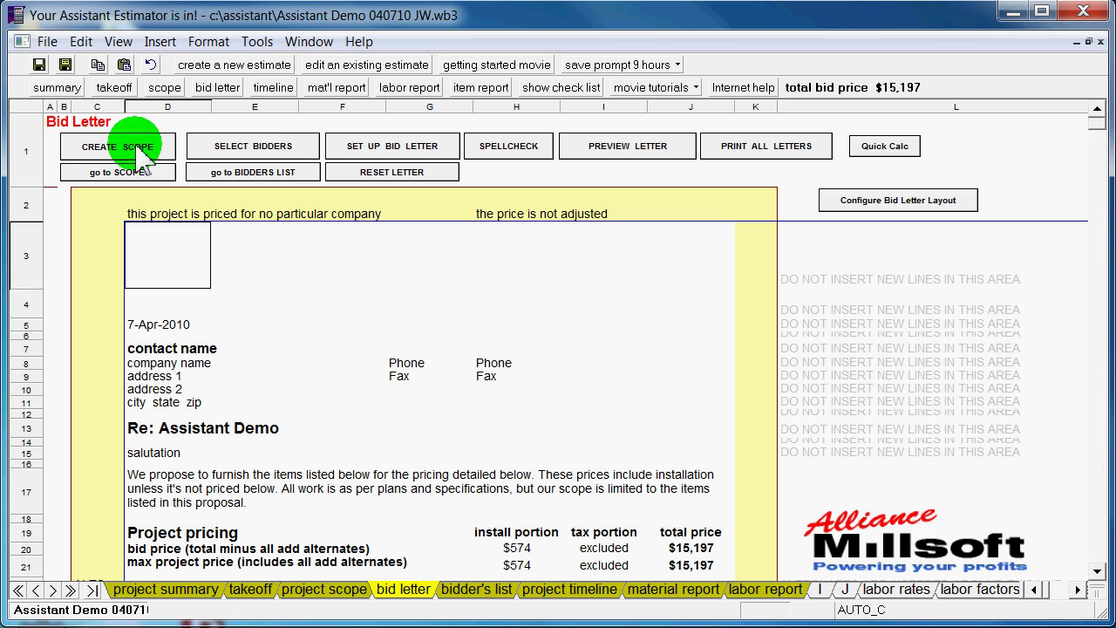
pyautogui.click(253, 152)
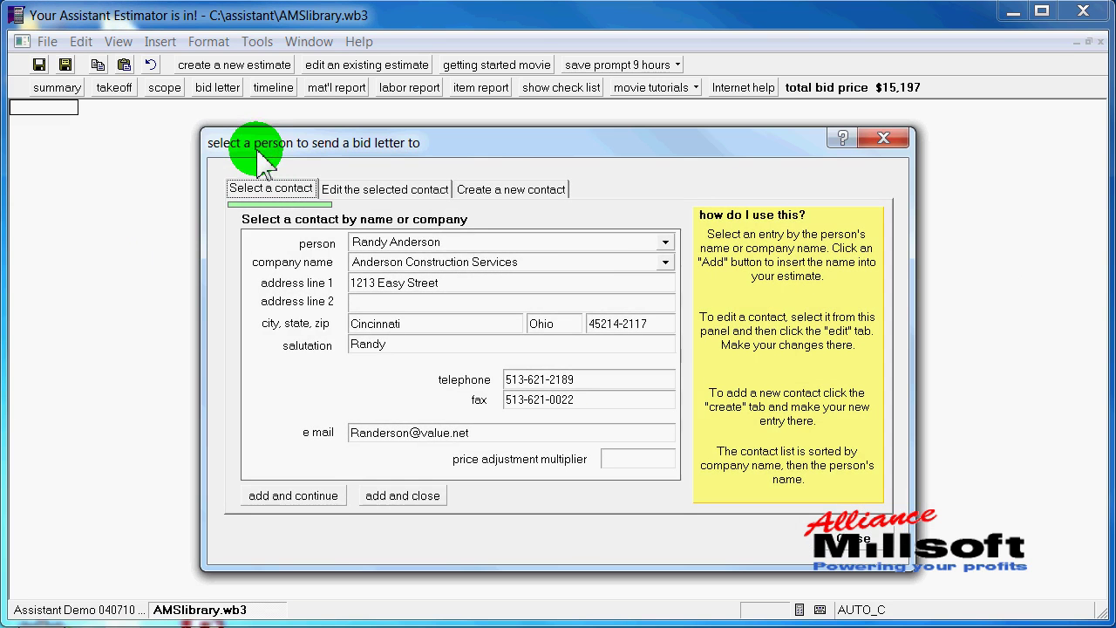
pyautogui.click(666, 245)
pyautogui.click(576, 257)
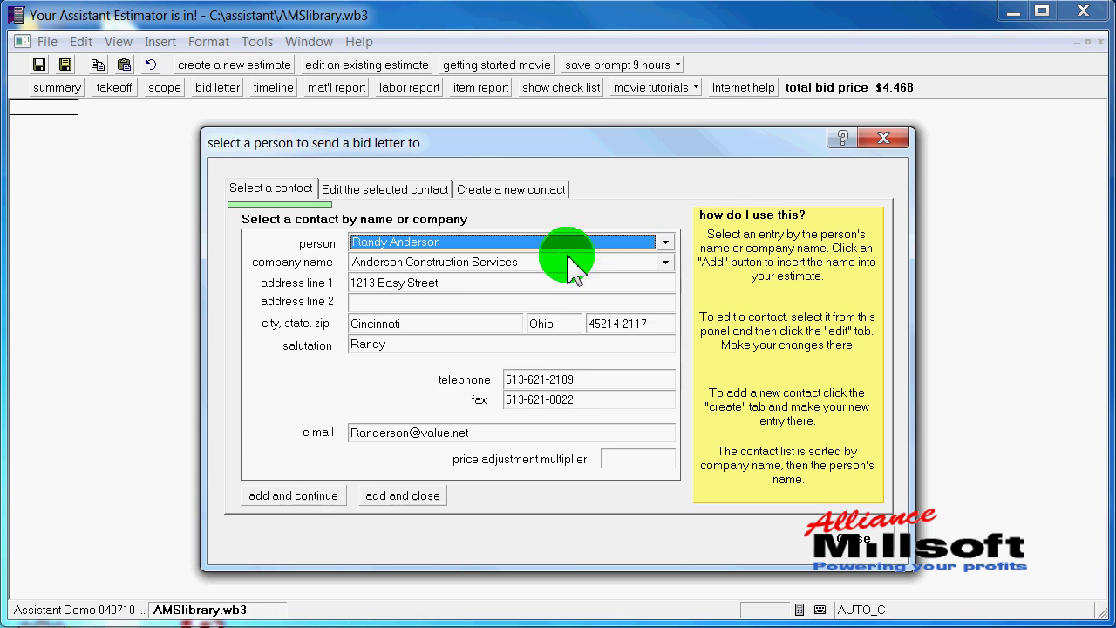
pyautogui.click(329, 502)
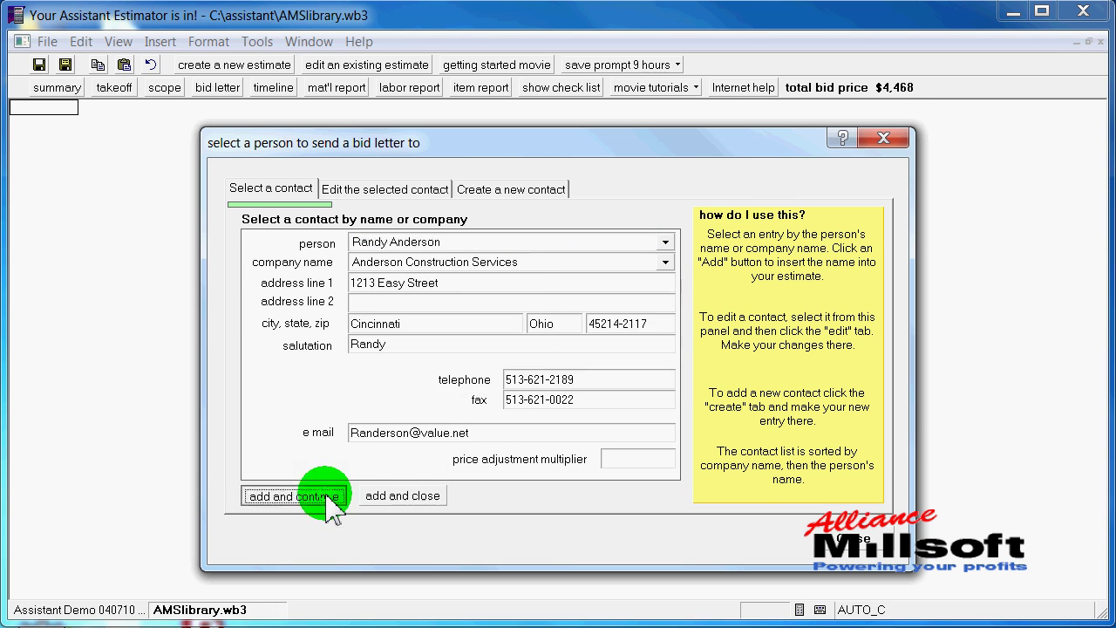
# Add the Plunder Construction and Quick & Dirty Developers contacts to the bidders and finish the contact selection
pyautogui.click(667, 242)
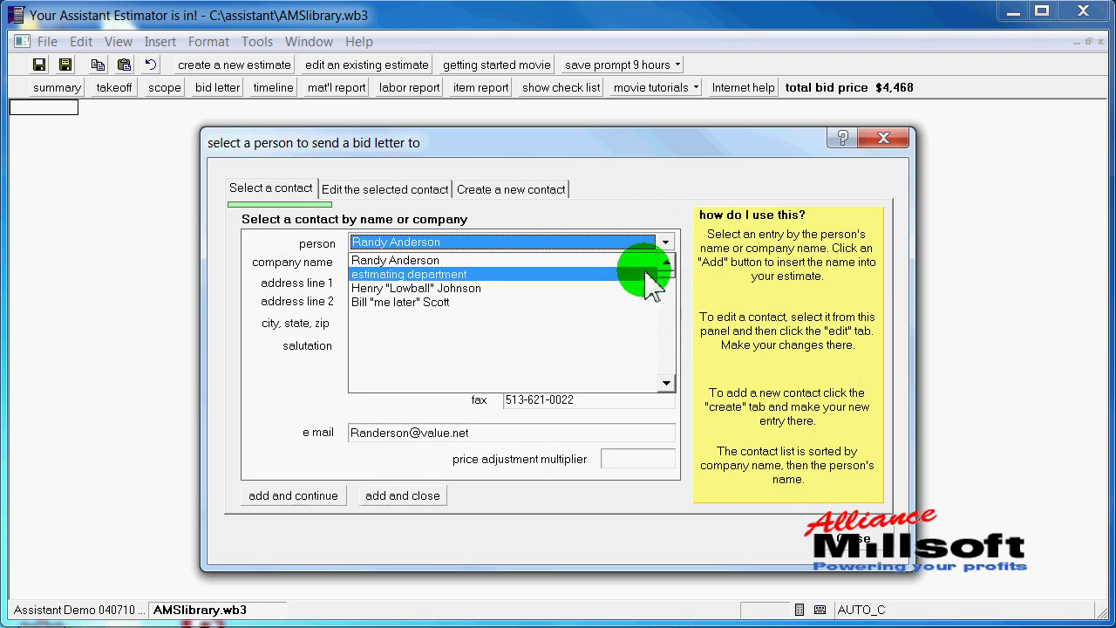
pyautogui.click(635, 289)
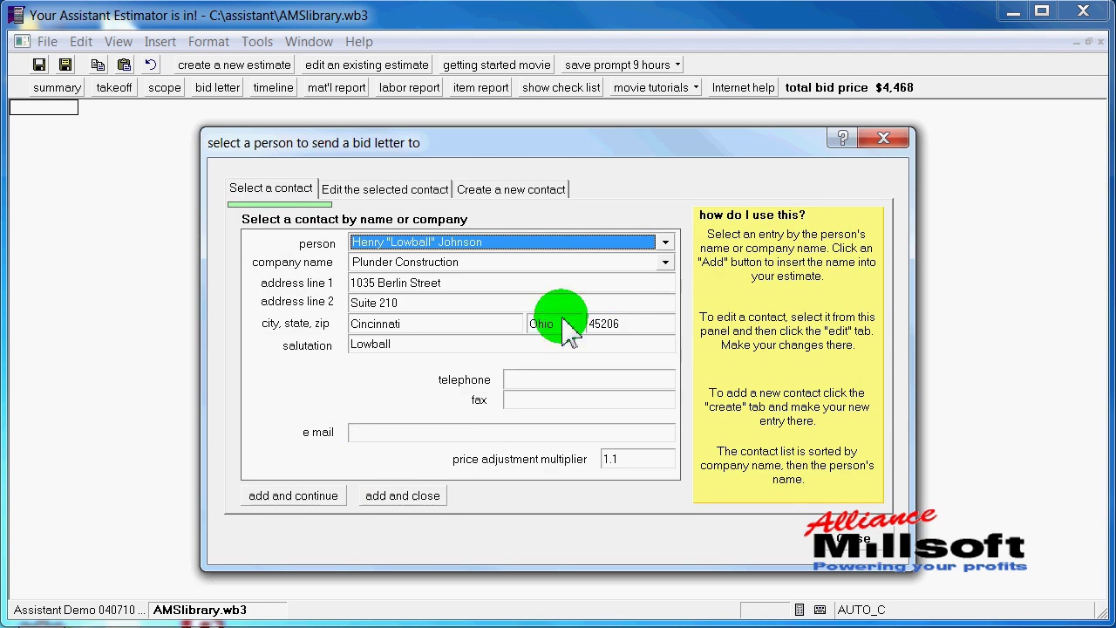
pyautogui.click(331, 504)
pyautogui.click(668, 246)
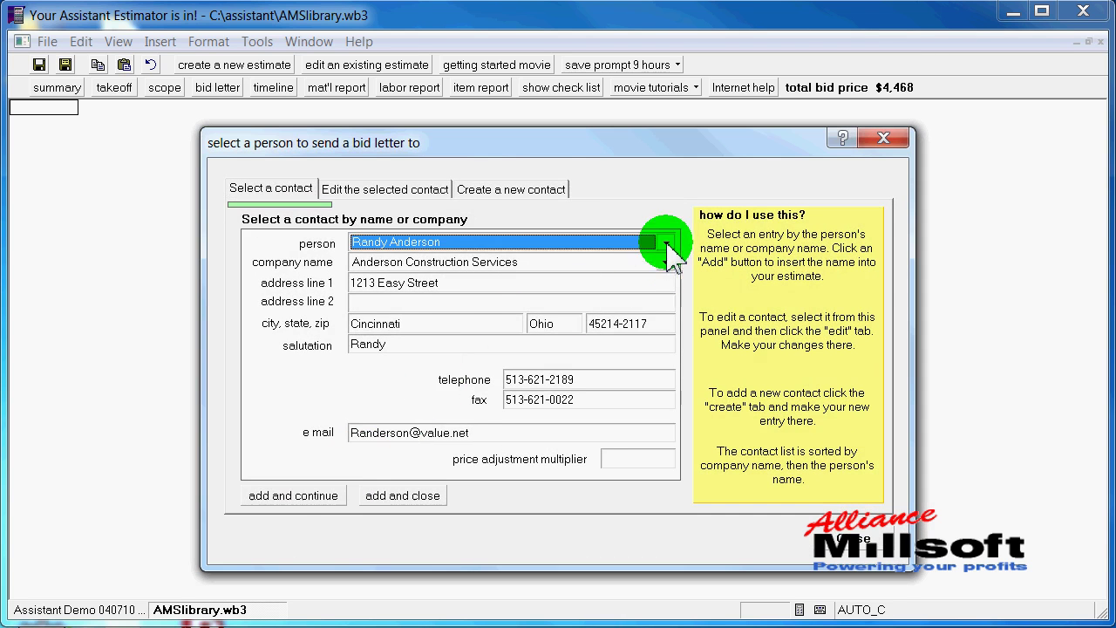
pyautogui.click(668, 245)
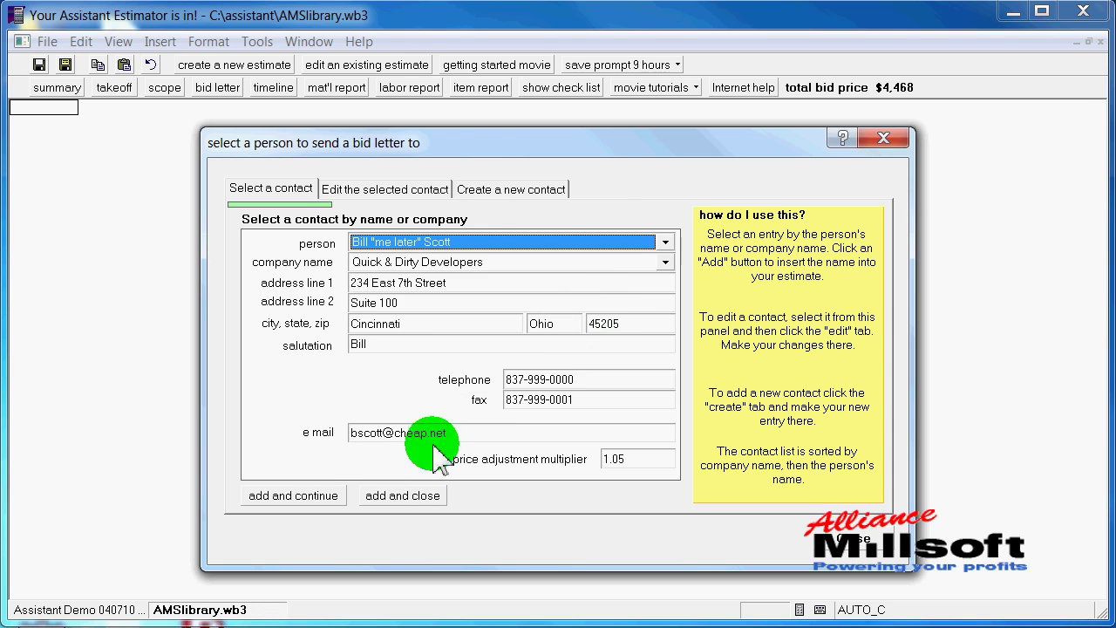
pyautogui.click(390, 493)
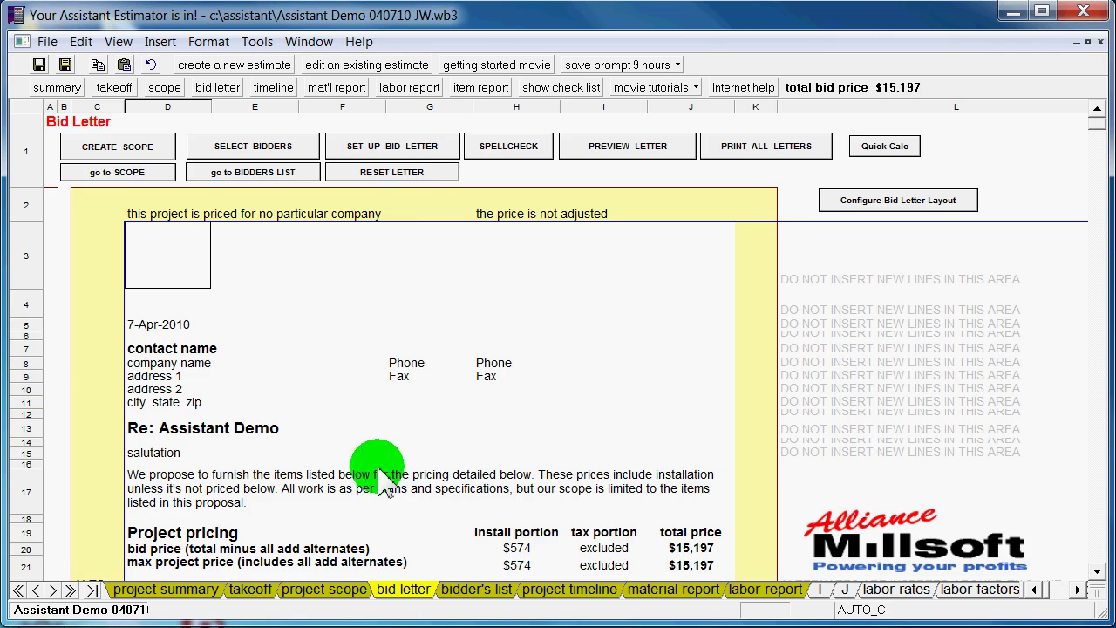
# Set up the bid letter with the bid scope inserted into it
pyautogui.click(410, 155)
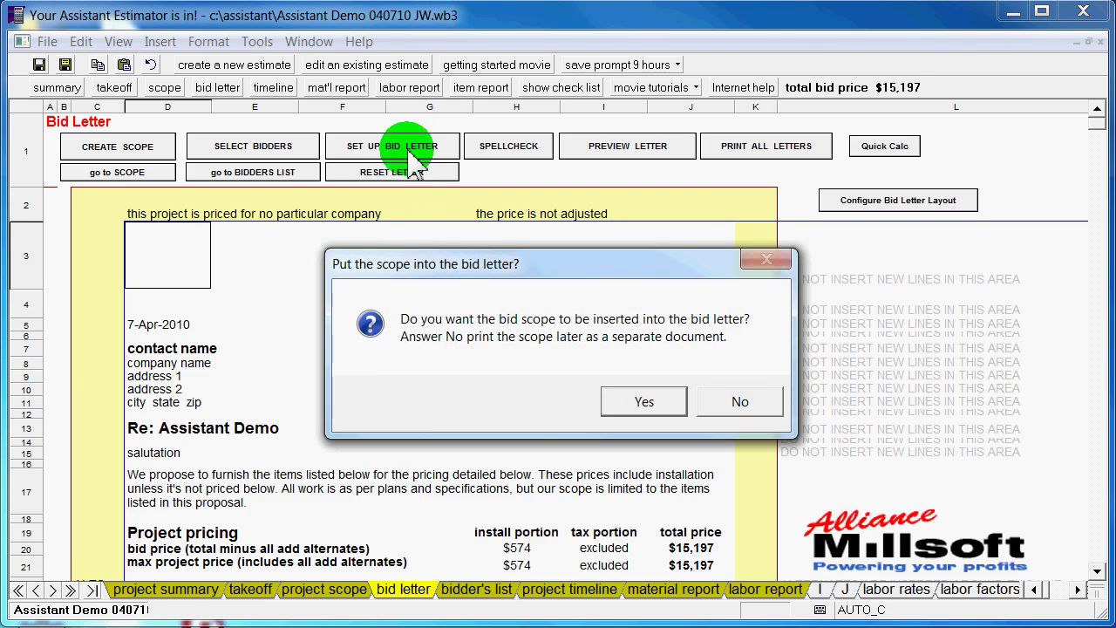
pyautogui.click(636, 399)
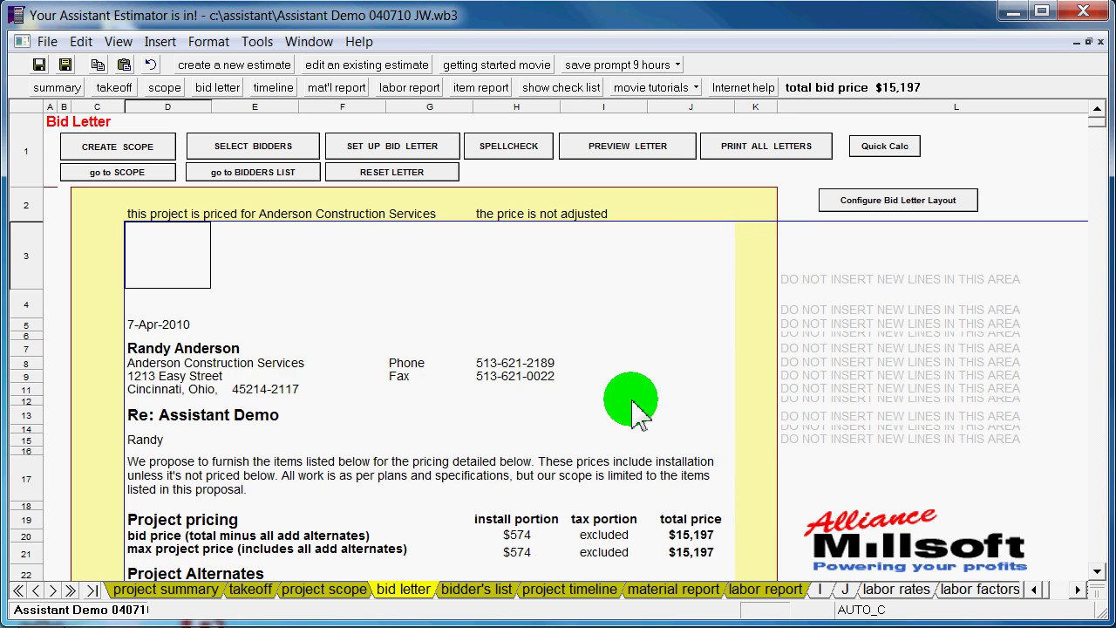
pyautogui.scroll(-5, 612, 335)
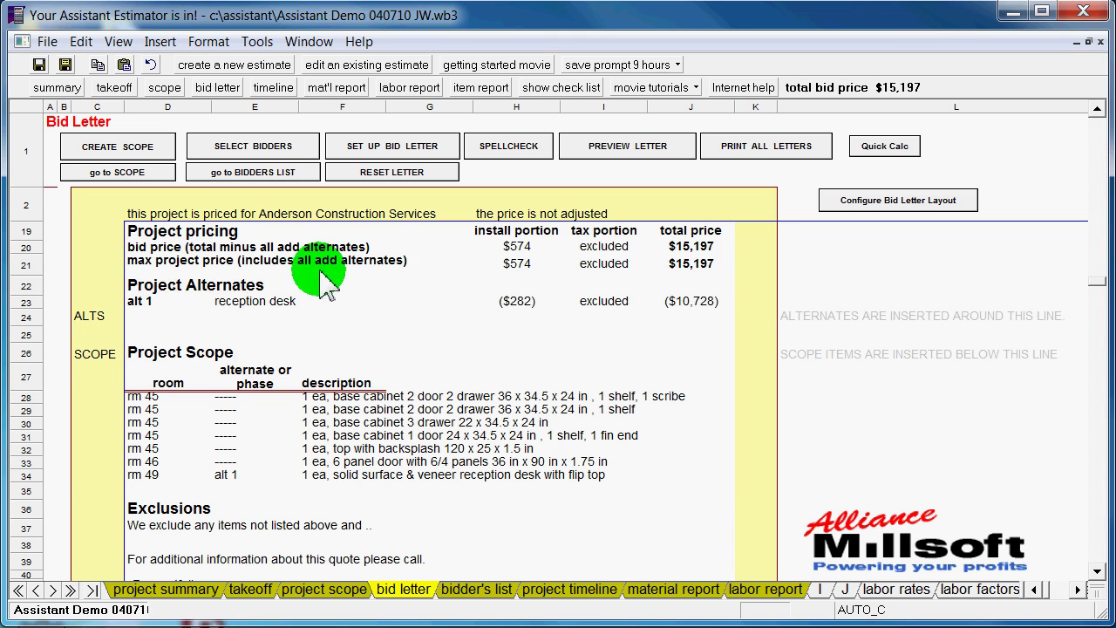
# Hide the max project price row in the bid letter and increase the height of the Project Alternates heading row
pyautogui.click(27, 265)
pyautogui.rightClick(26, 266)
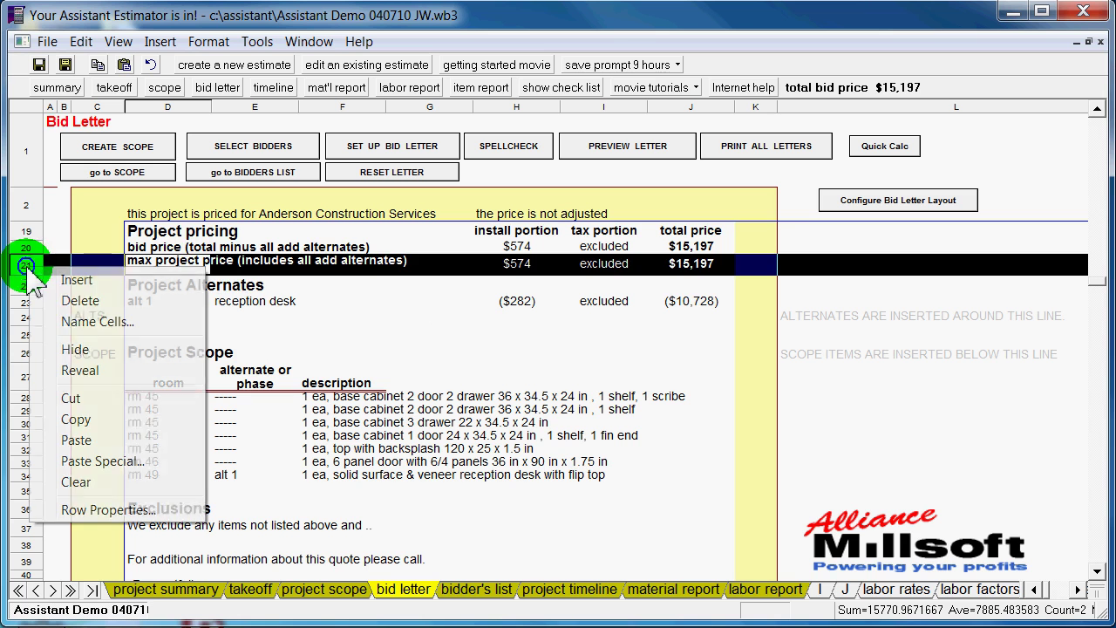
pyautogui.click(83, 350)
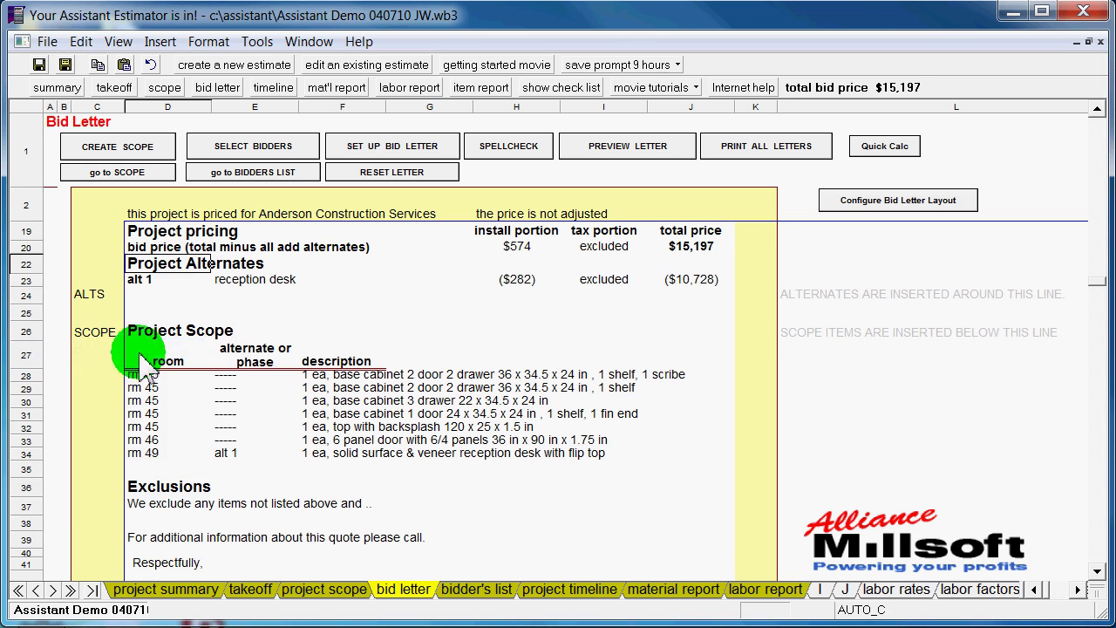
pyautogui.moveTo(36, 276)
pyautogui.mouseDown()
pyautogui.moveTo(35, 286)
pyautogui.moveTo(30, 264)
pyautogui.mouseUp()
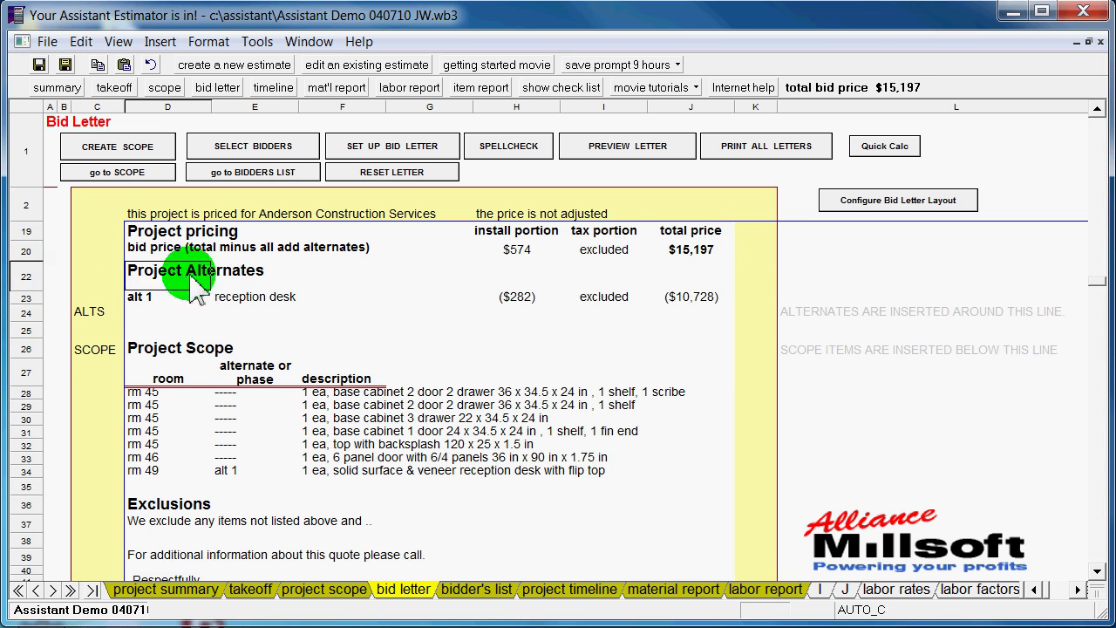
# Review the bid letter and open its introductory proposal paragraph for editing, leaving the text as it is
pyautogui.scroll(-2, 402, 447)
pyautogui.scroll(-2, 403, 449)
pyautogui.scroll(8, 401, 448)
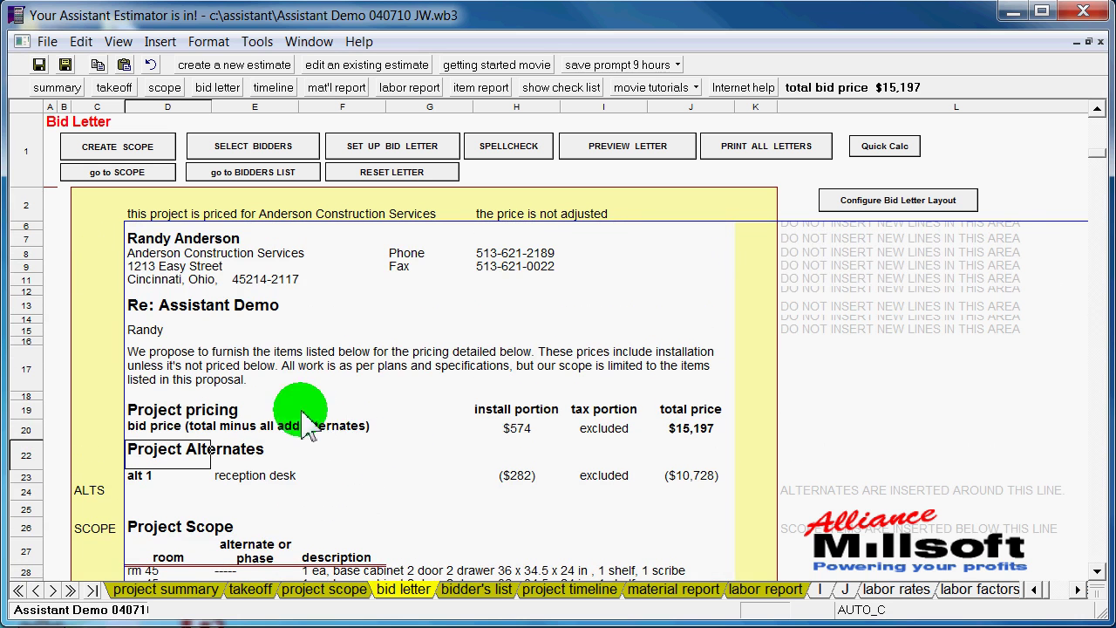
pyautogui.click(290, 365)
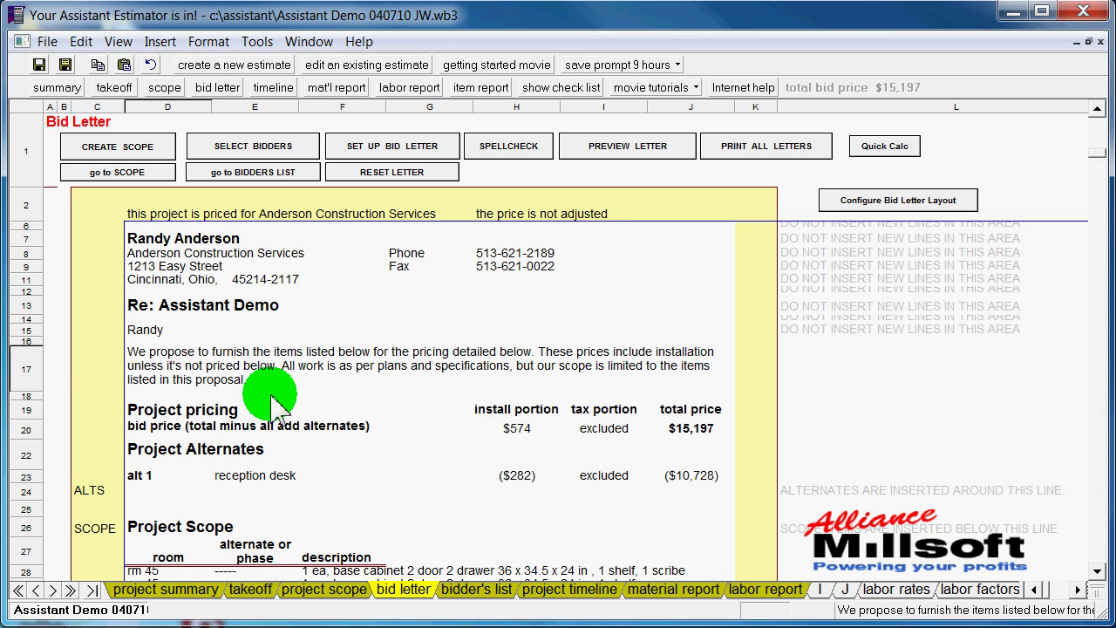
pyautogui.press('Escape')
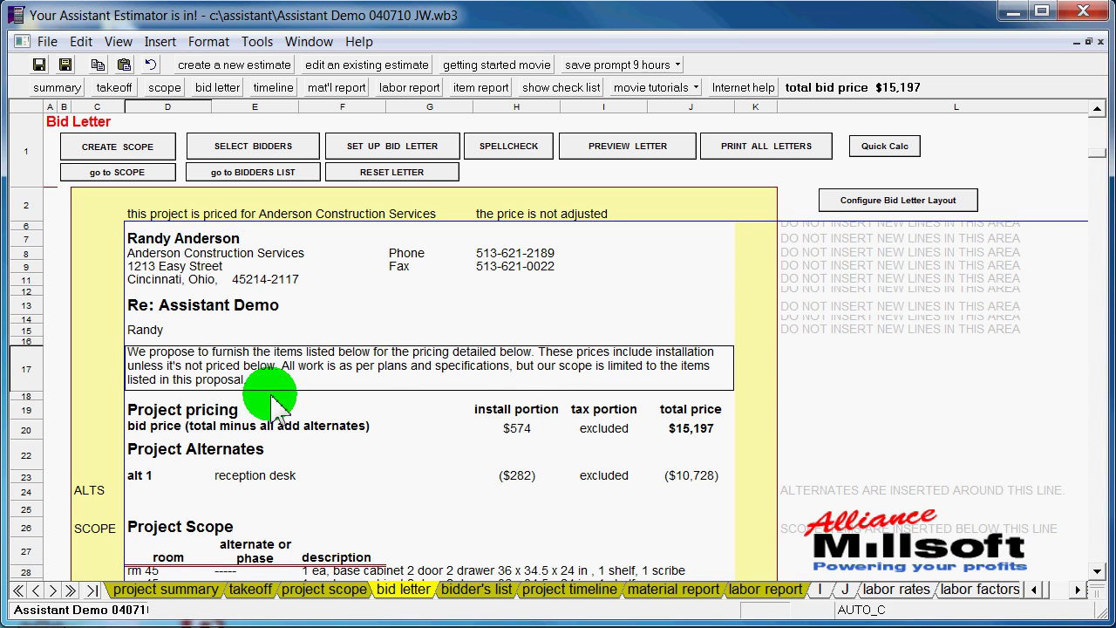
pyautogui.scroll(1, 277, 406)
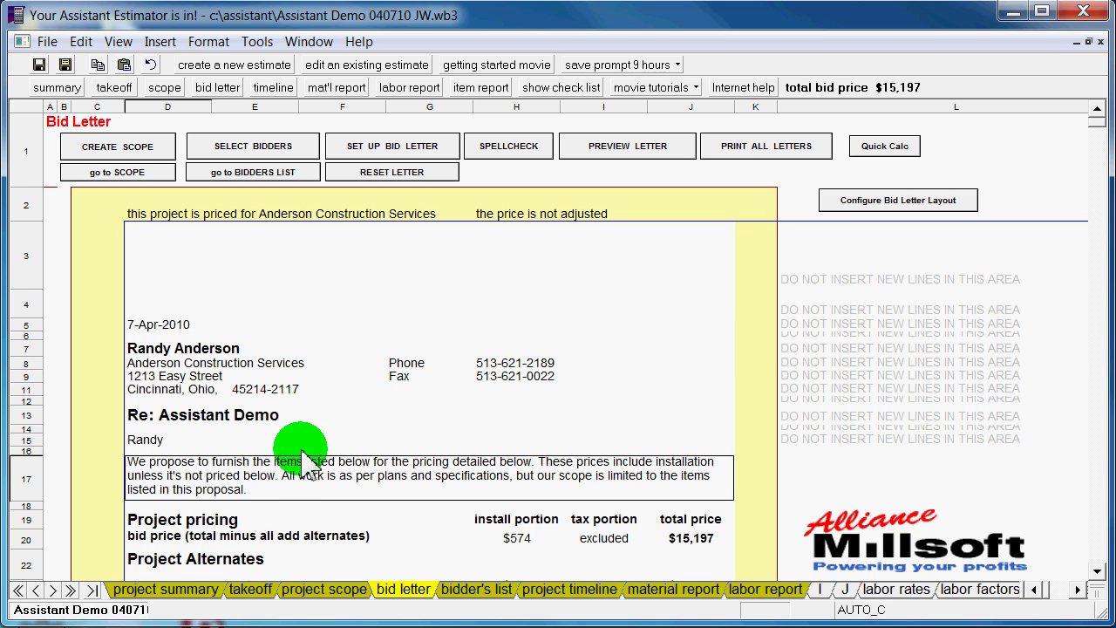
# In the project setup's customer adjustments, compare the bidders' multipliers and change the bid setup to Plunder Construction
pyautogui.click(164, 590)
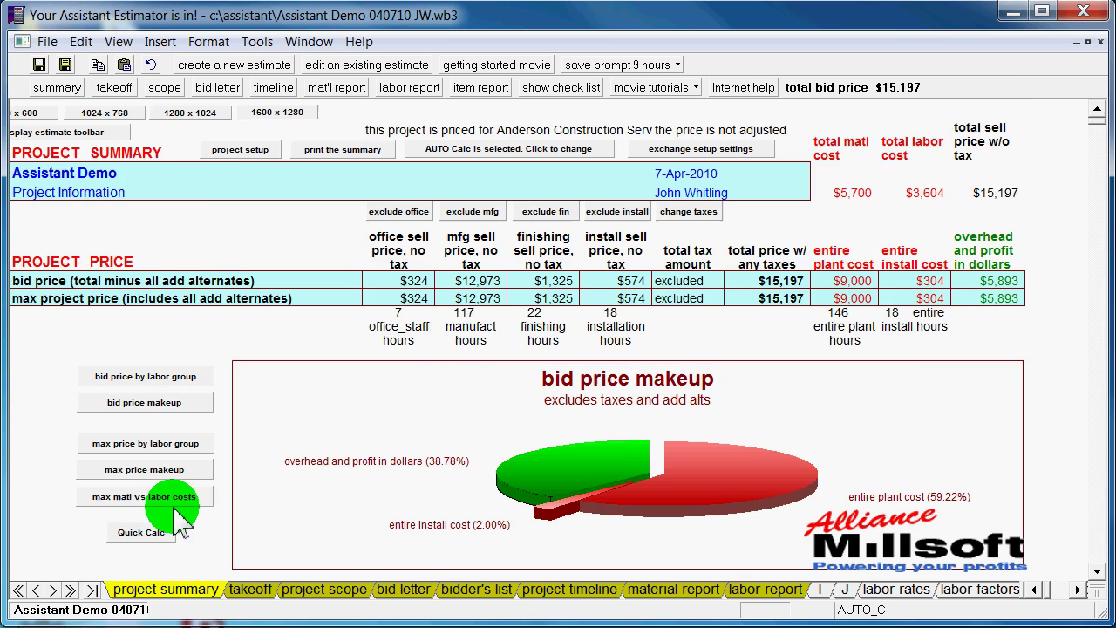
pyautogui.click(237, 154)
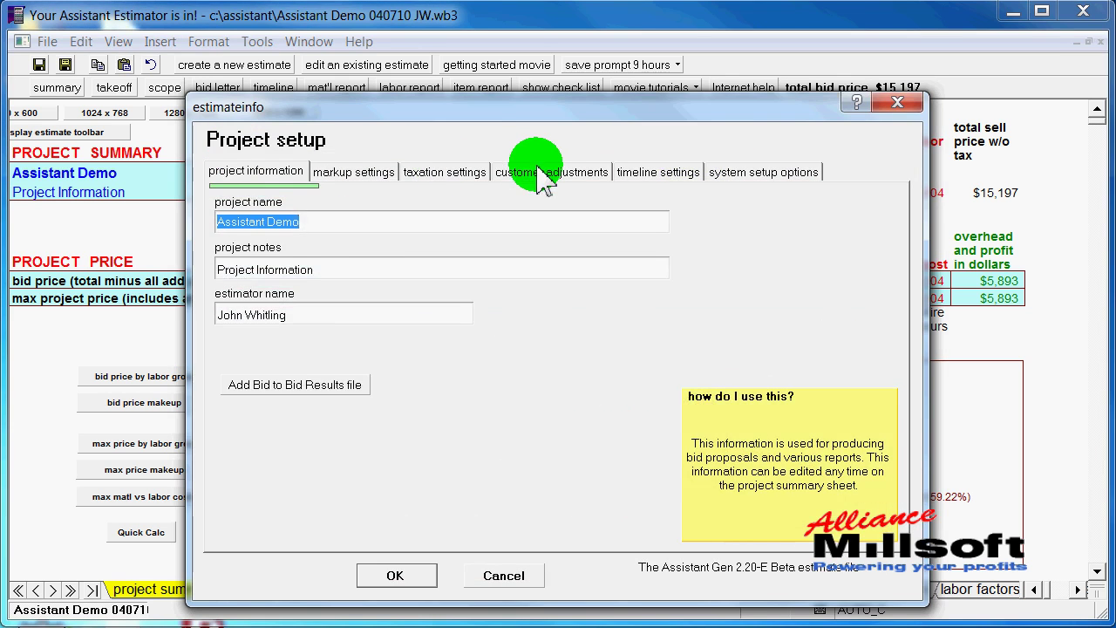
pyautogui.click(543, 174)
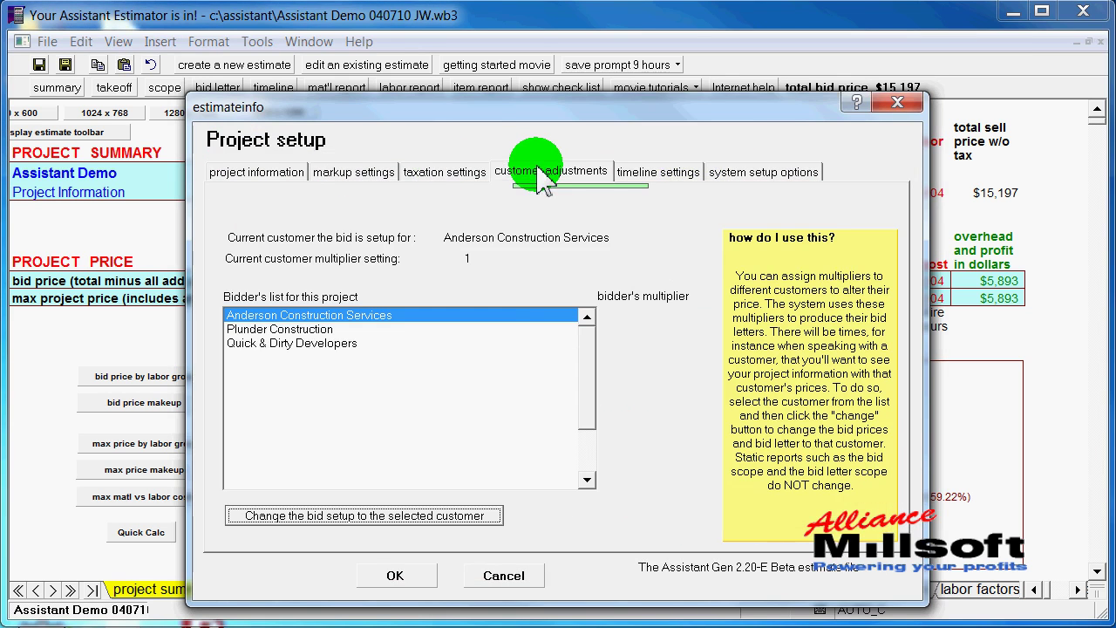
pyautogui.click(373, 330)
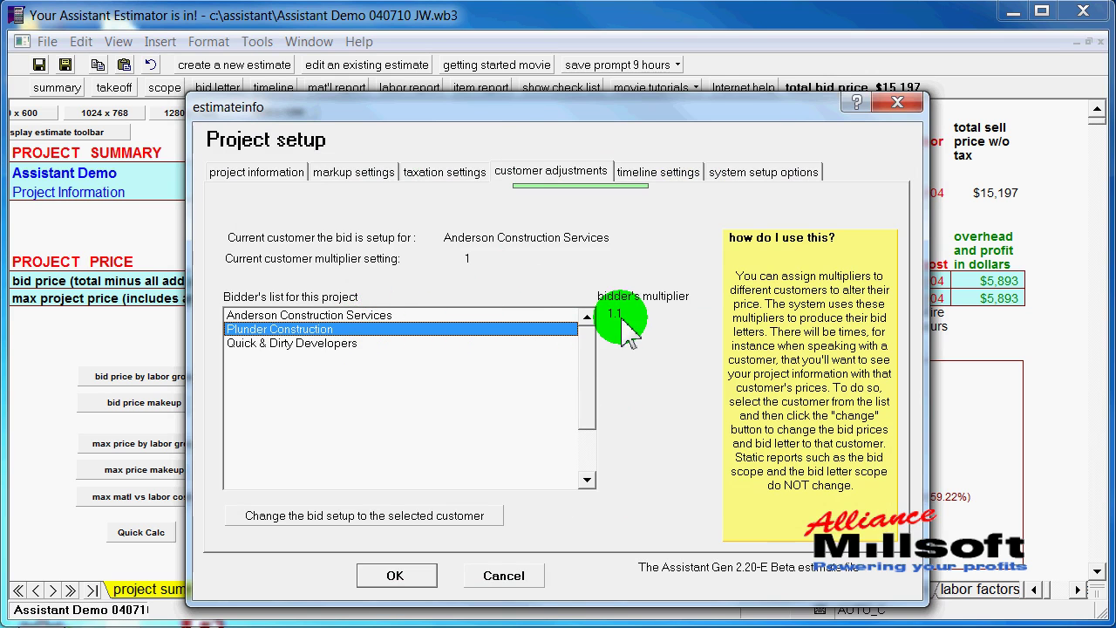
pyautogui.click(406, 343)
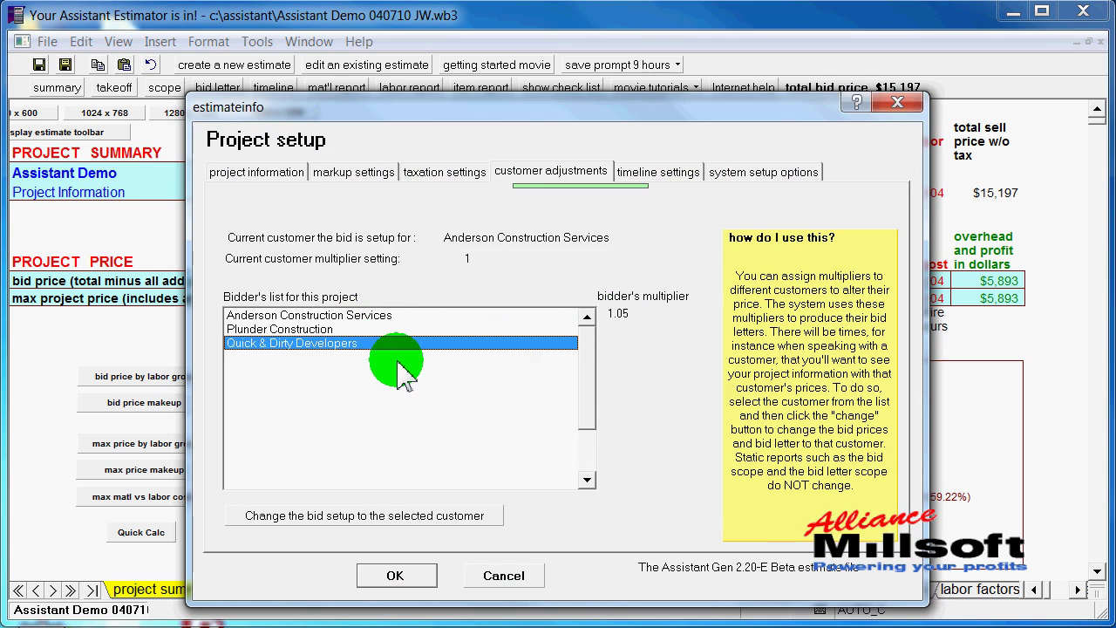
pyautogui.click(403, 330)
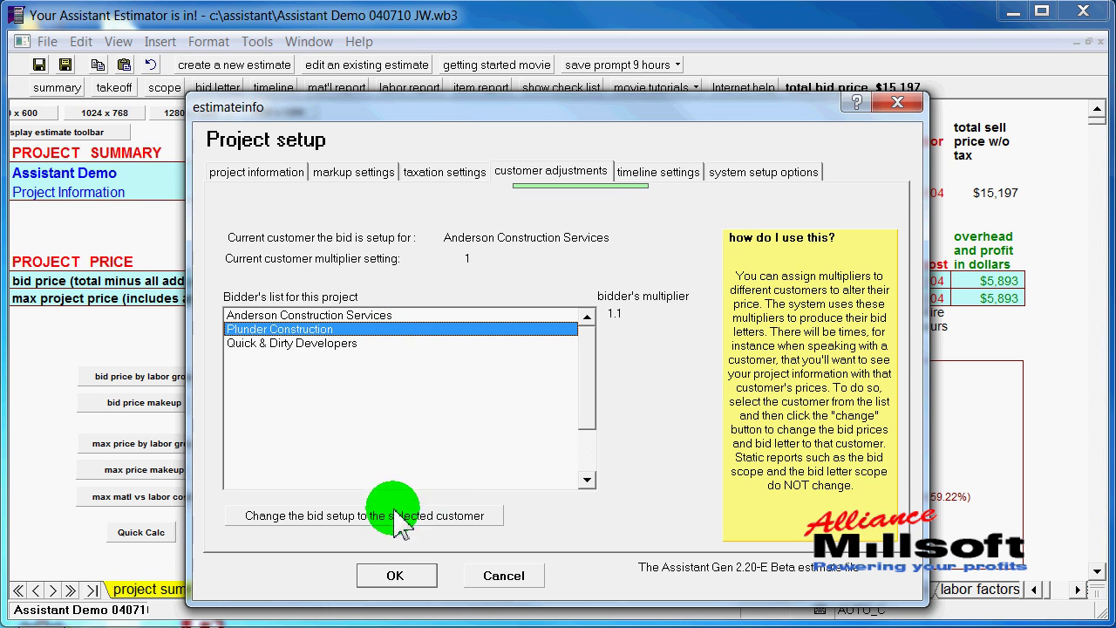
pyautogui.click(403, 522)
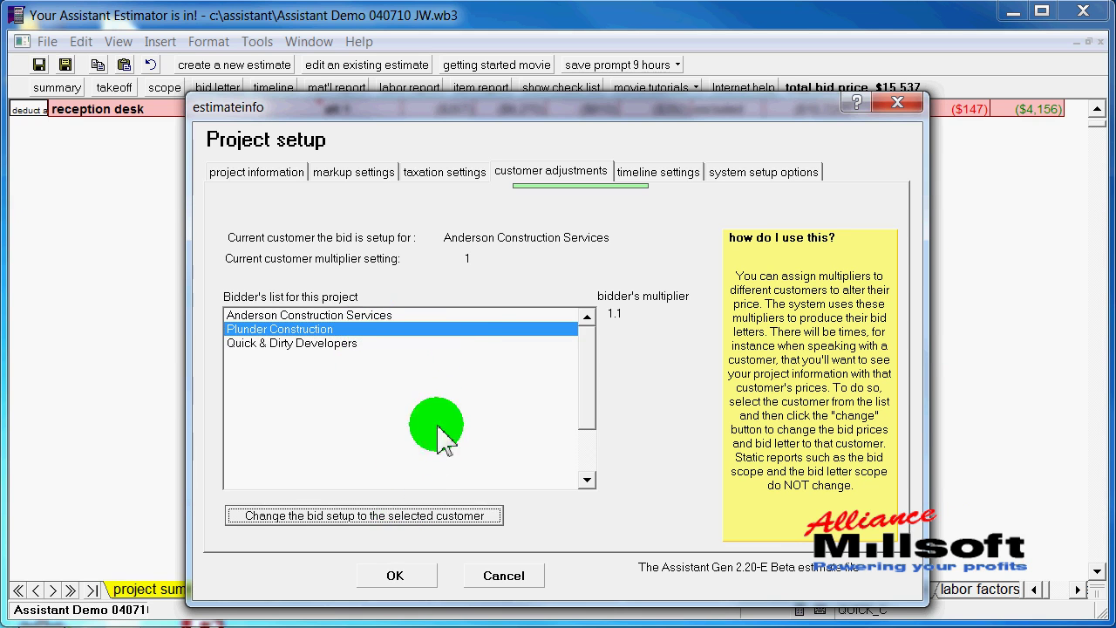
pyautogui.click(427, 576)
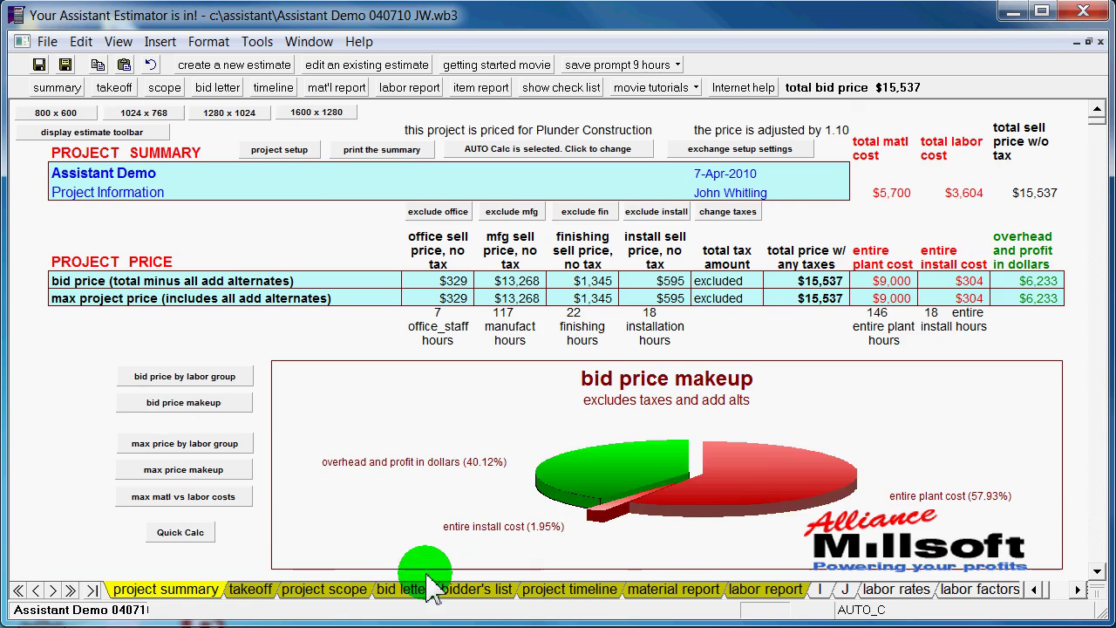
# Examine the item prices and their sum in the takeoff, and return to the project summary
pyautogui.click(250, 590)
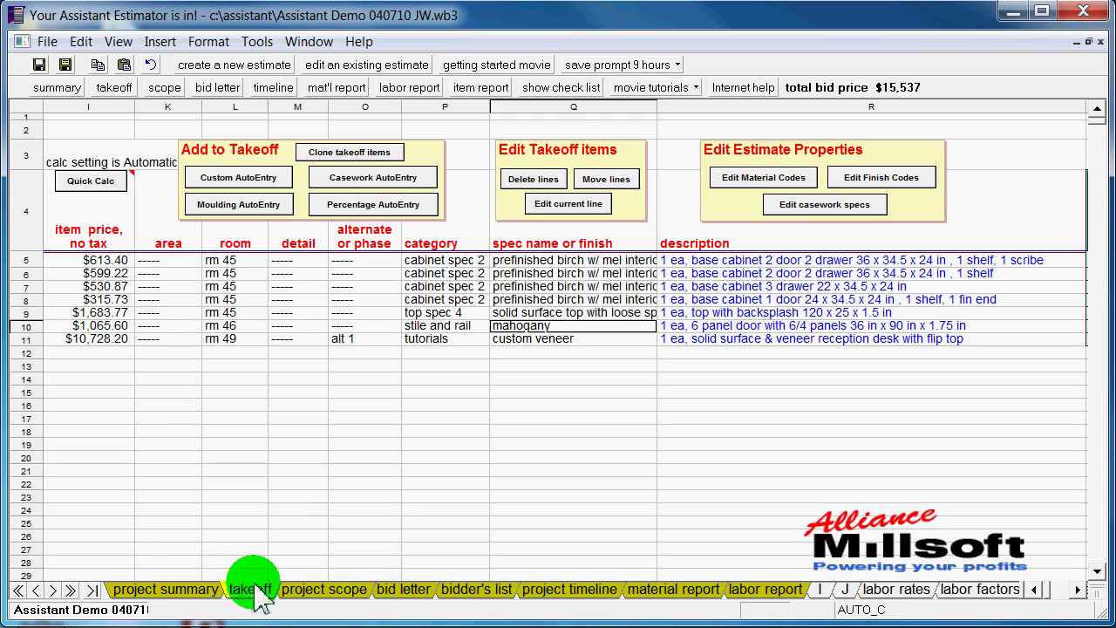
pyautogui.moveTo(100, 260); pyautogui.dragTo(103, 359)
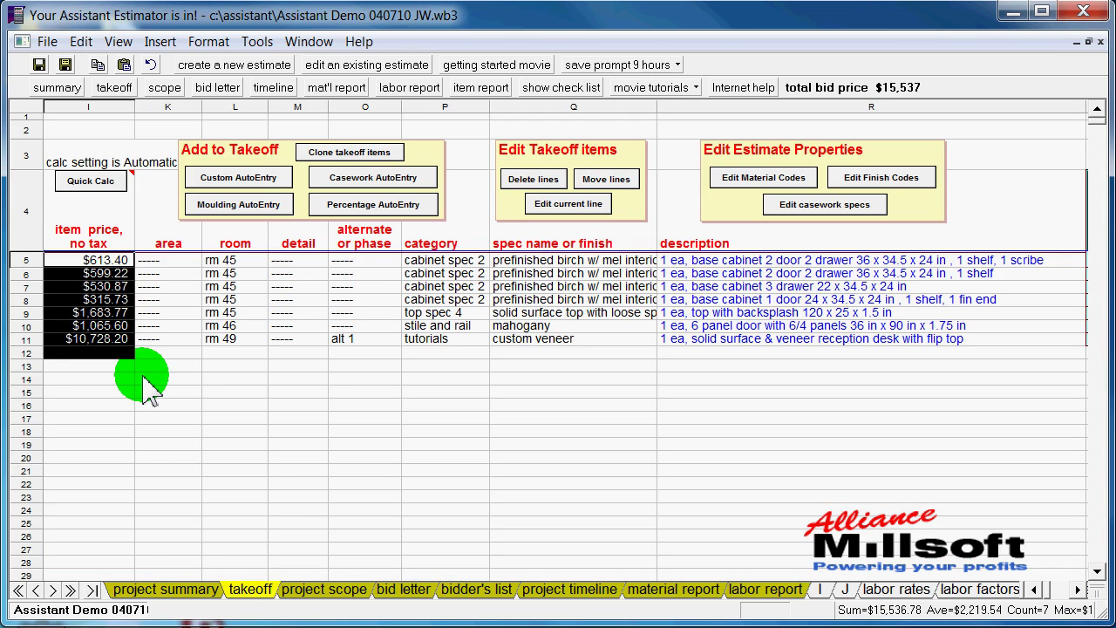
pyautogui.click(135, 328)
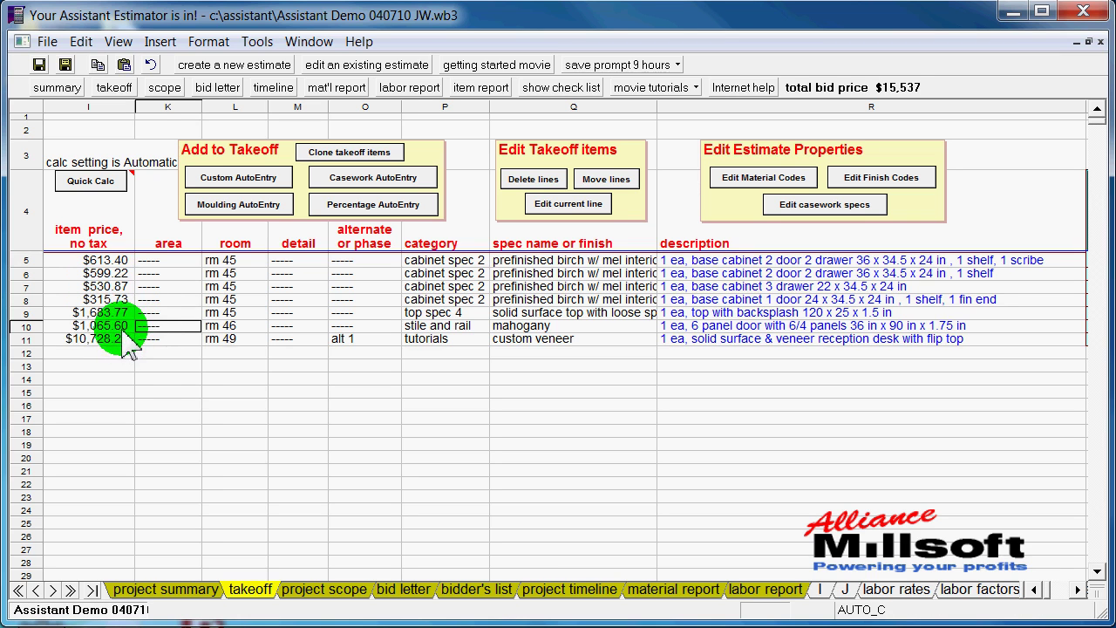
pyautogui.click(122, 329)
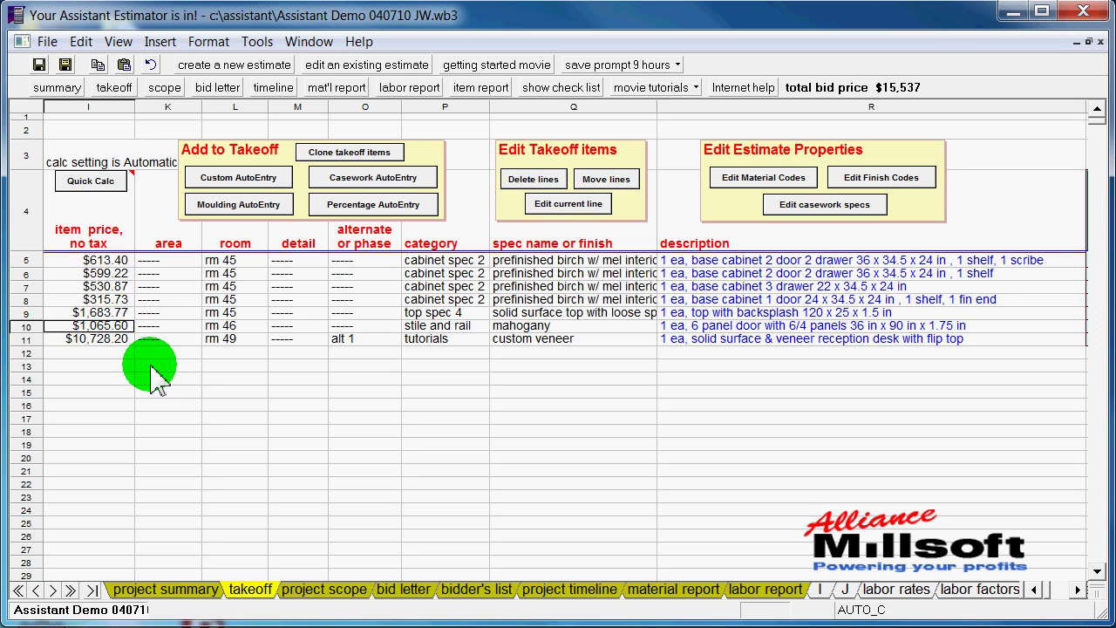
pyautogui.click(164, 588)
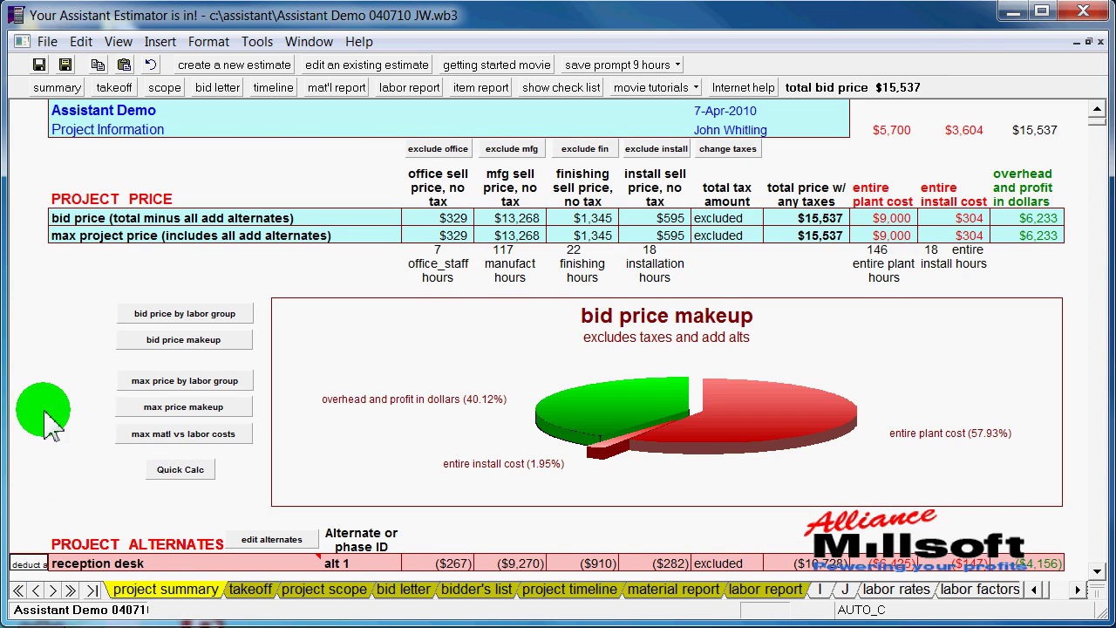